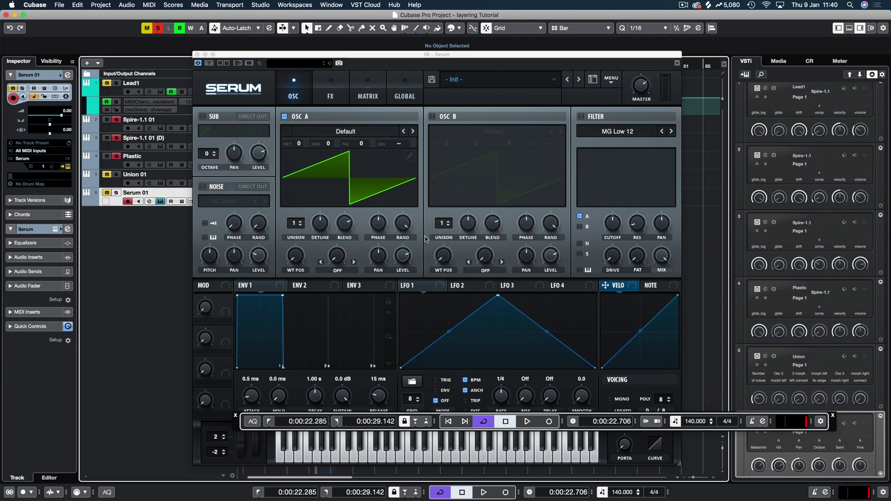
# Switch to Finder, preview the Time Travel.png photo, and load it into Serum's oscillator A as a wavetable.
pyautogui.press('super+Tab')
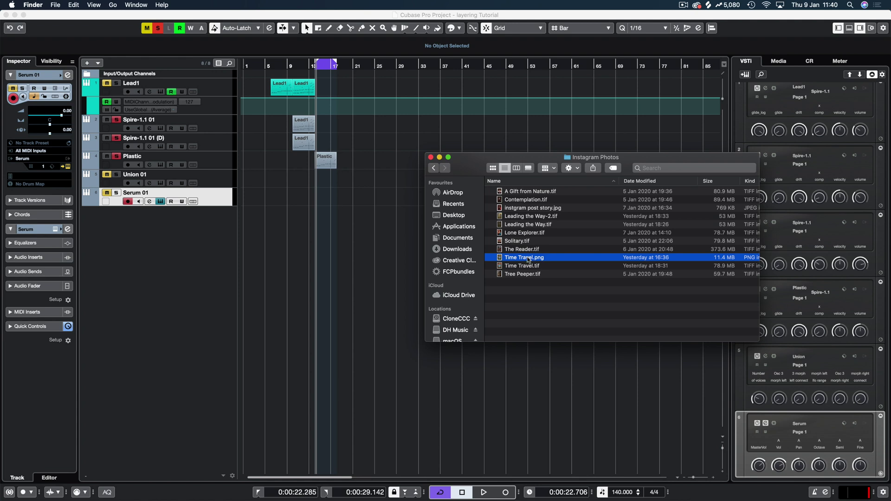
pyautogui.press('space')
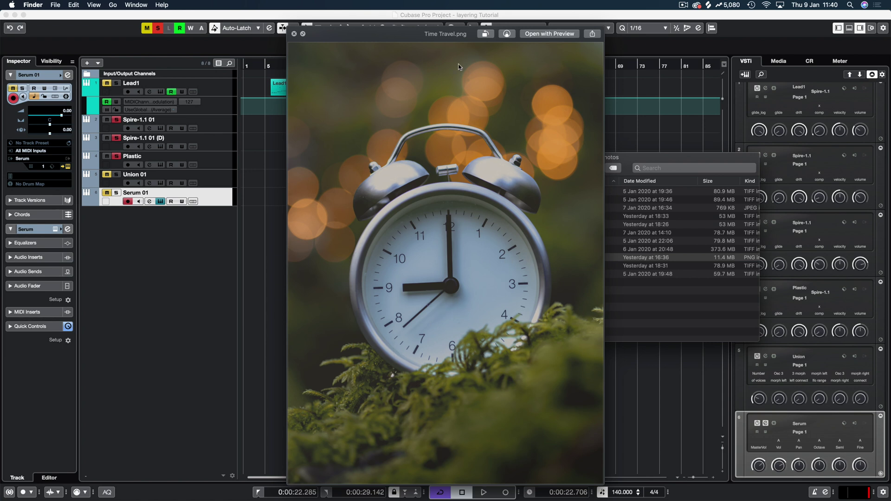
pyautogui.press('space')
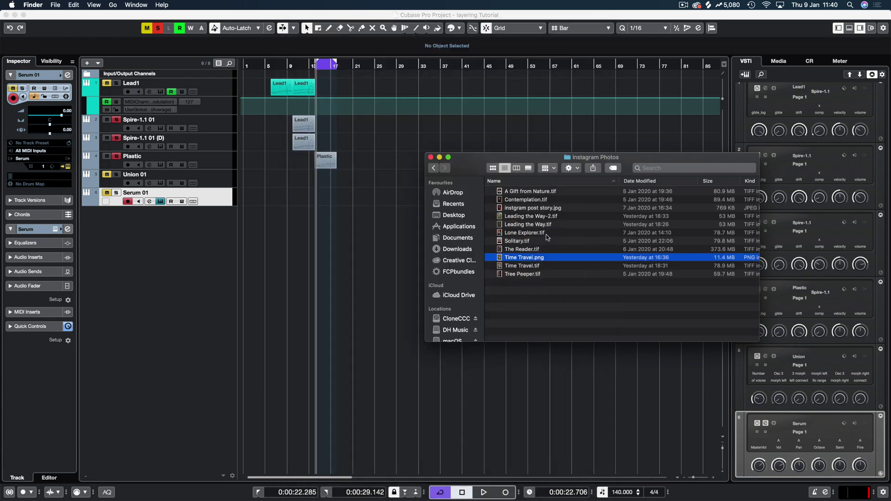
pyautogui.moveTo(541, 260); pyautogui.dragTo(381, 197)
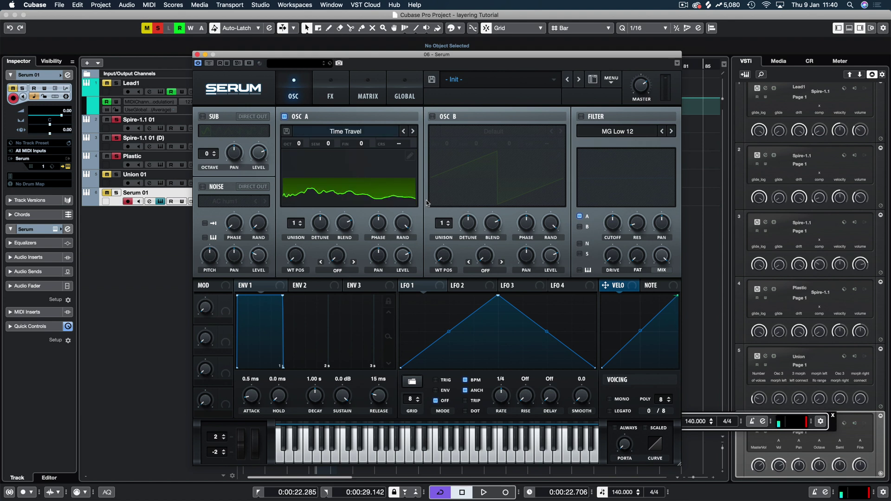
# Solo the Serum 01 track and set oscillator A's wavetable position to 189 in the 3D wavetable view.
pyautogui.click(117, 194)
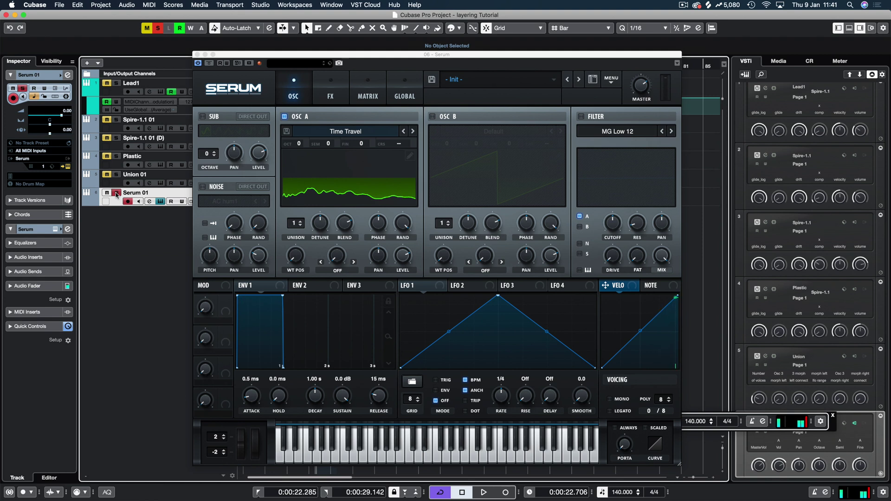
pyautogui.click(329, 186)
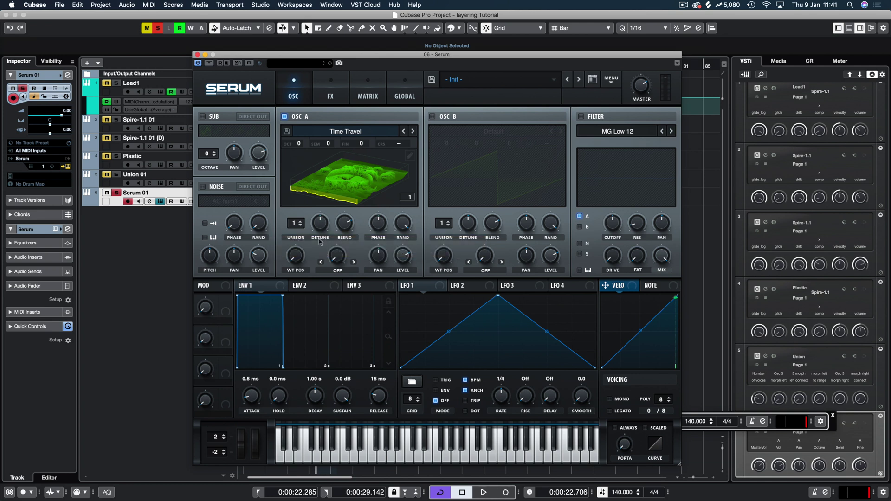
pyautogui.moveTo(301, 260); pyautogui.dragTo(300, 206)
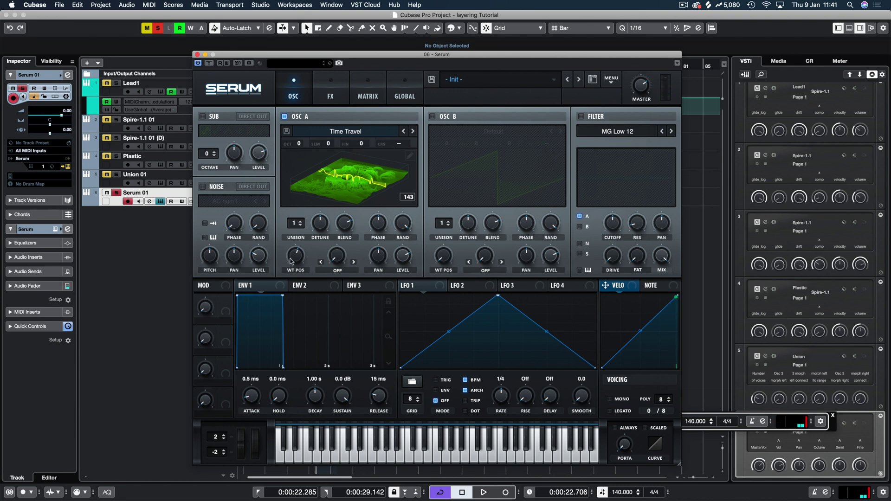
pyautogui.moveTo(294, 260)
pyautogui.mouseDown()
pyautogui.moveTo(295, 217)
pyautogui.moveTo(298, 274)
pyautogui.moveTo(299, 250)
pyautogui.mouseUp()
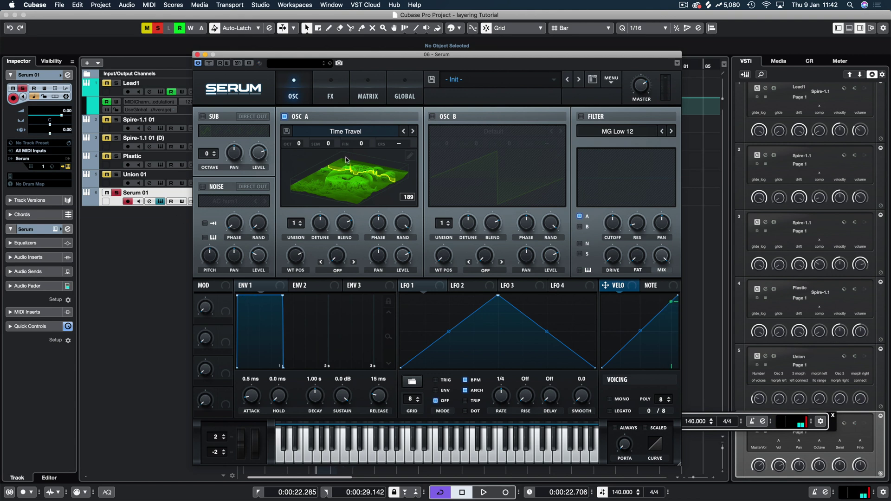
# Examine oscillator A's waveform in the 2D view and its individual frames in the wavetable editor.
pyautogui.click(369, 174)
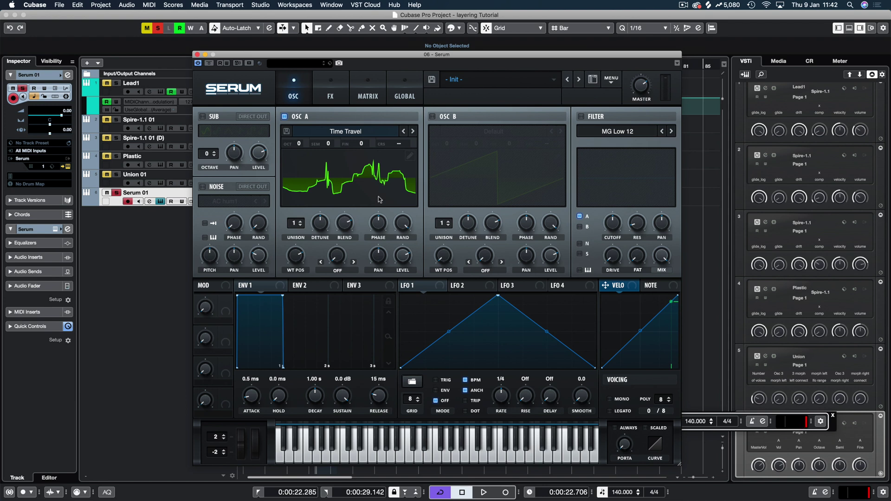
pyautogui.moveTo(376, 232)
pyautogui.click(410, 156)
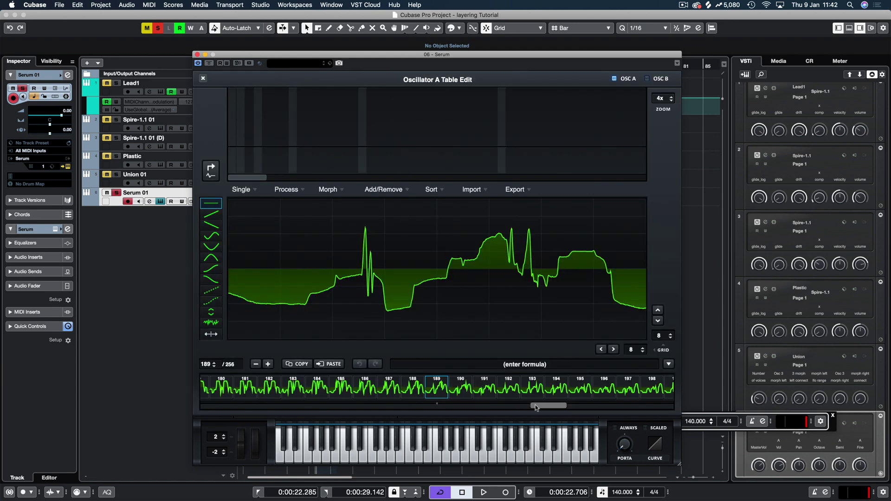
pyautogui.moveTo(557, 409)
pyautogui.mouseDown()
pyautogui.moveTo(589, 408)
pyautogui.moveTo(554, 408)
pyautogui.mouseUp()
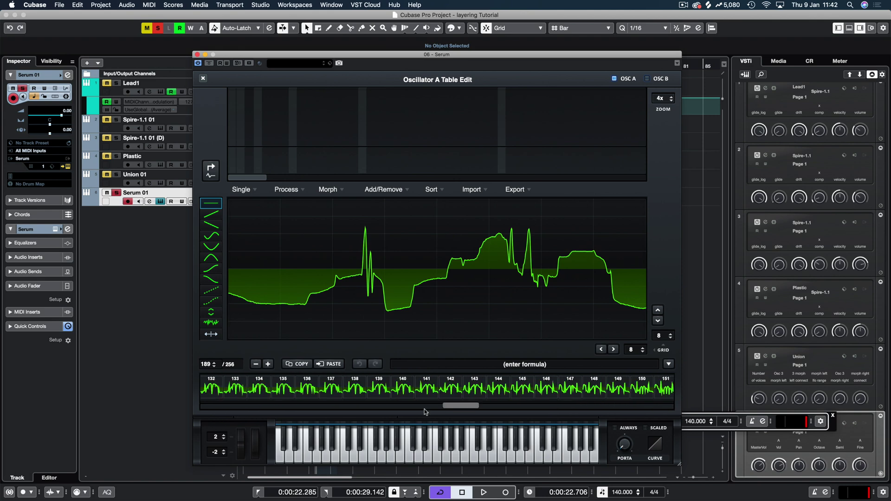
pyautogui.moveTo(451, 408); pyautogui.dragTo(218, 406)
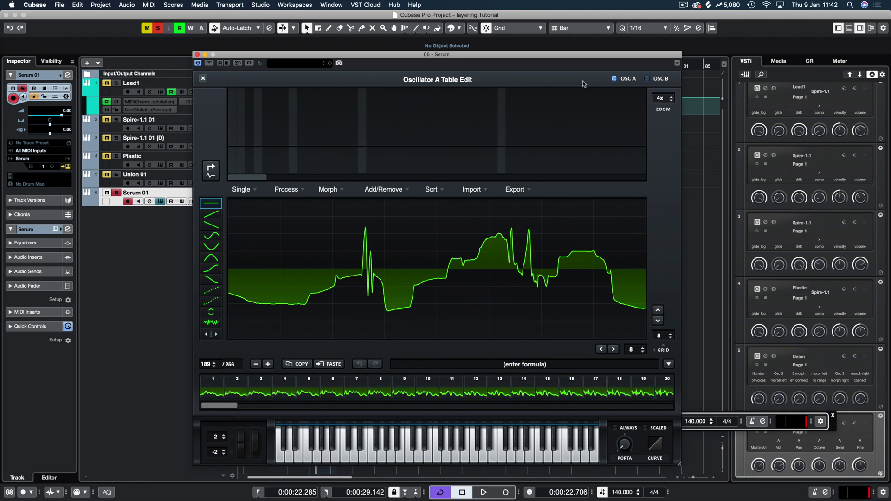
pyautogui.click(203, 78)
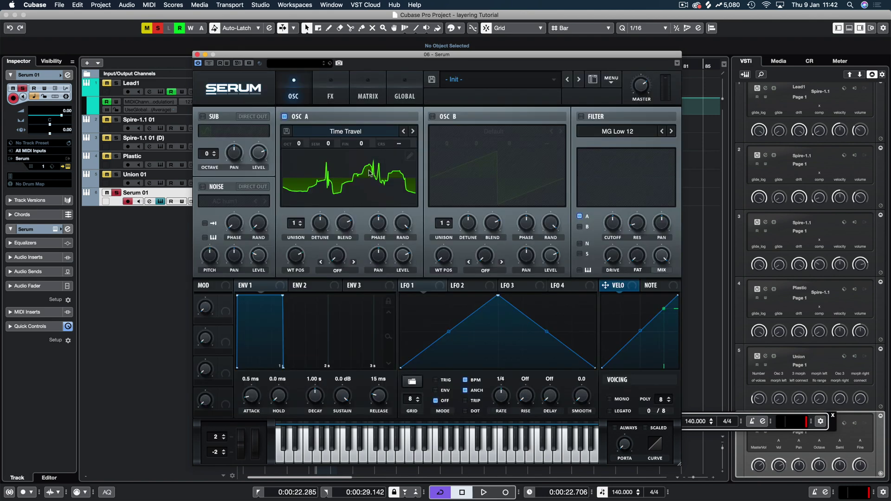
# Switch to Finder, load Time Travel.png into oscillator B, and show both oscillators' wavetables in 3D.
pyautogui.press('super+Tab')
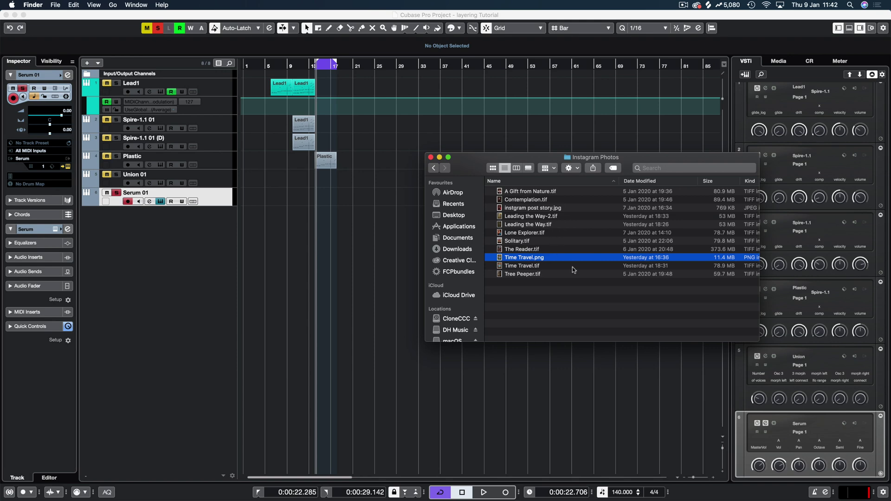
pyautogui.click(401, 285)
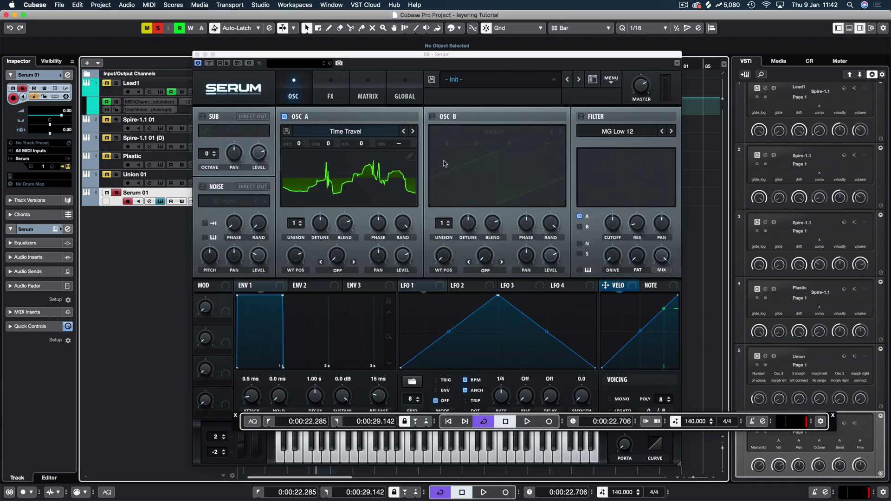
pyautogui.press('super+Tab')
pyautogui.moveTo(538, 258); pyautogui.dragTo(484, 161)
pyautogui.press('super+Tab')
pyautogui.moveTo(539, 258); pyautogui.dragTo(492, 188)
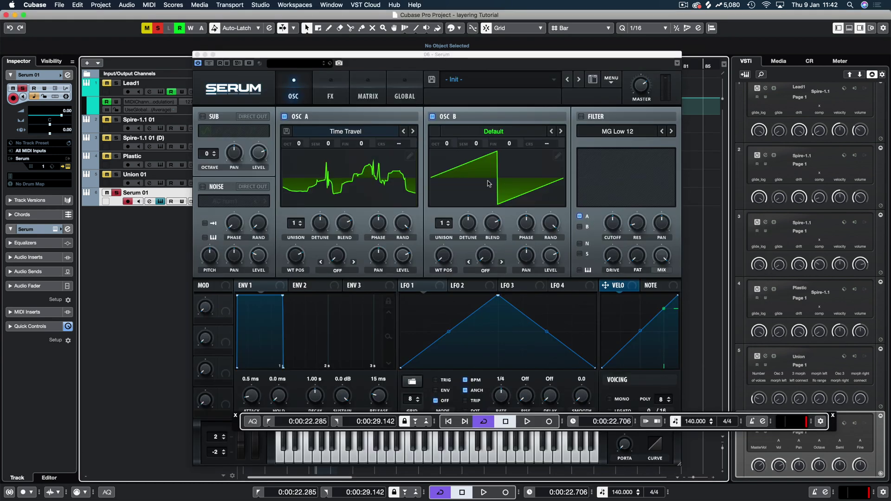
pyautogui.click(508, 180)
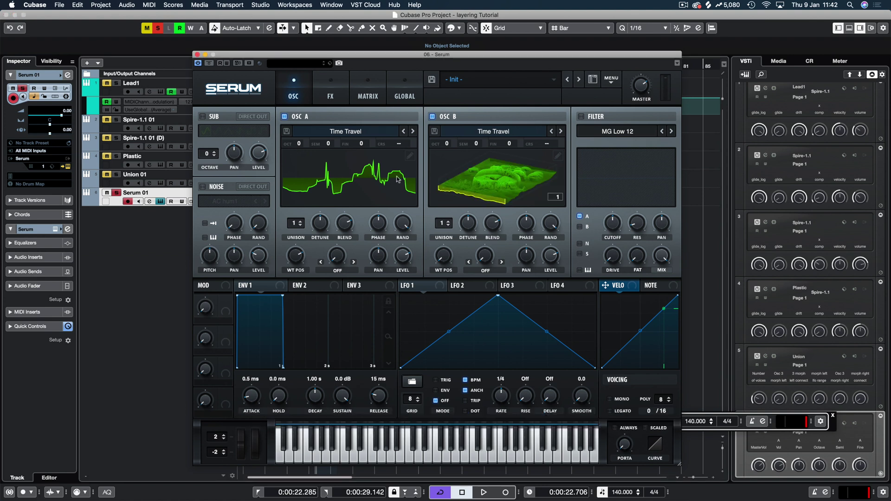
pyautogui.click(343, 184)
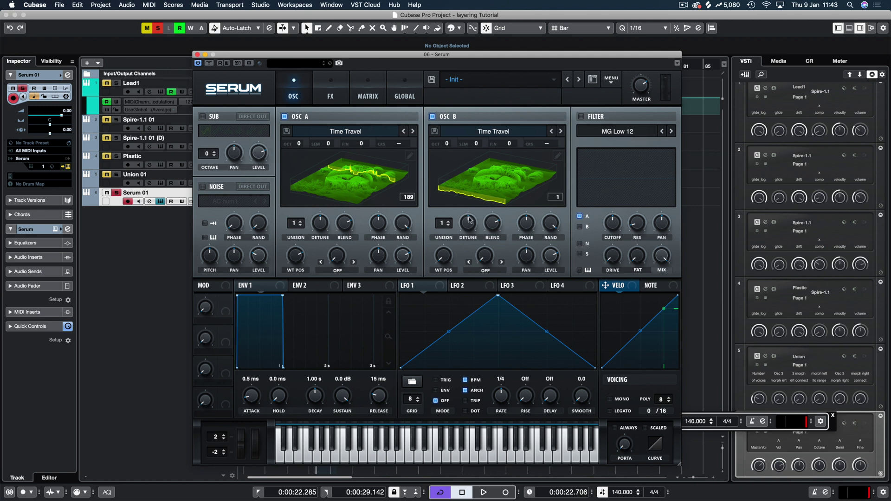
# Set oscillator B's wavetable position to 235, auditioning it with oscillator A temporarily switched off.
pyautogui.moveTo(443, 262); pyautogui.dragTo(445, 249)
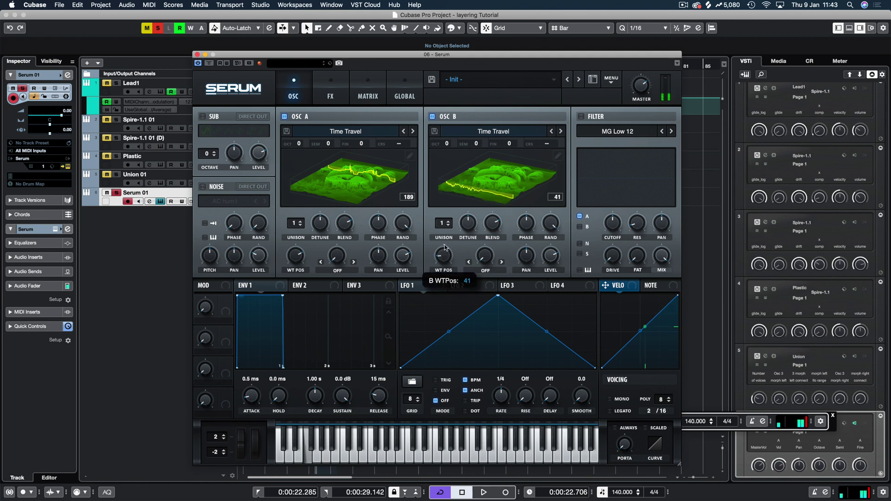
pyautogui.click(284, 117)
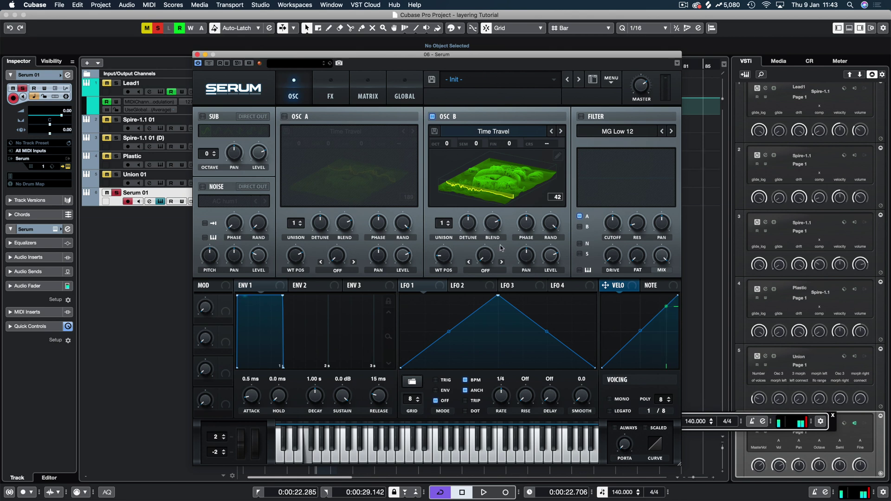
pyautogui.moveTo(443, 258); pyautogui.dragTo(454, 197)
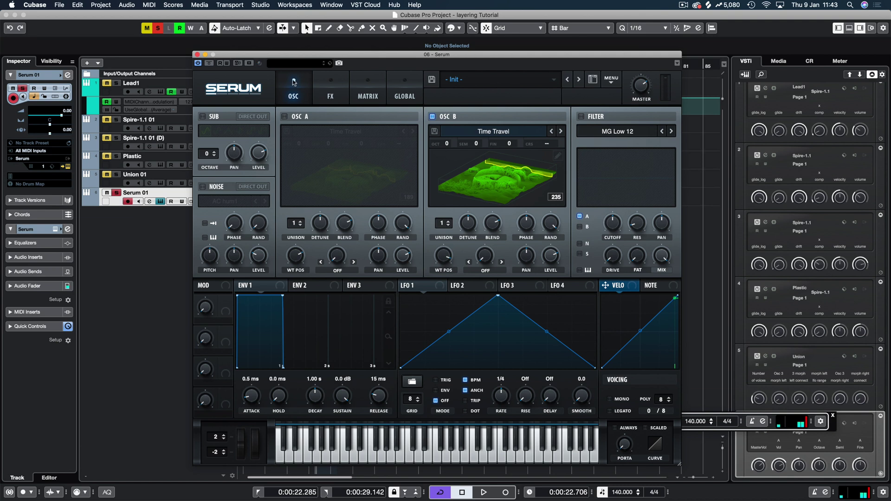
pyautogui.click(284, 117)
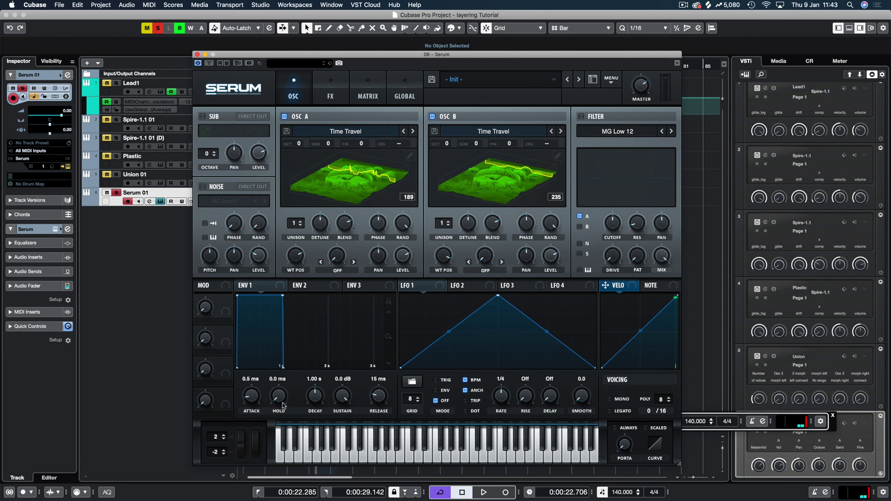
# Shape envelope 1 with about 310 ms attack, 1.43 s decay, -50.4 dB sustain and 1.06 s release.
pyautogui.moveTo(263, 388); pyautogui.dragTo(251, 415)
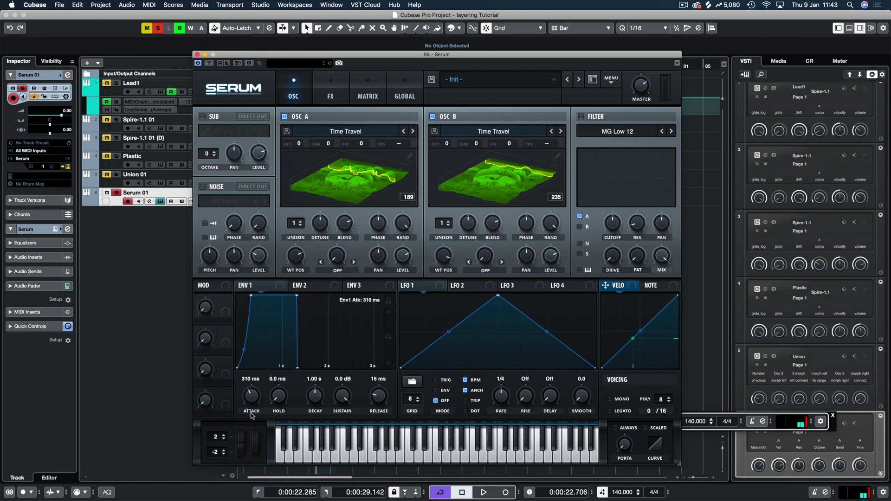
pyautogui.moveTo(319, 398); pyautogui.dragTo(338, 482)
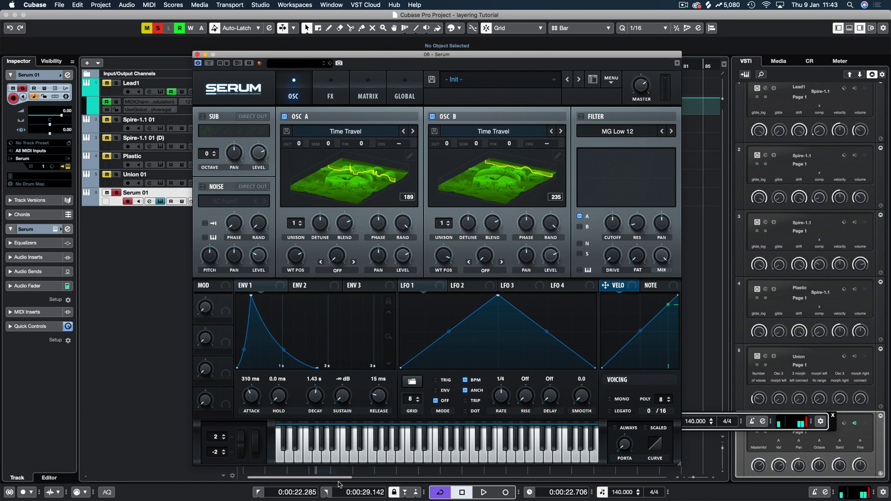
pyautogui.moveTo(378, 398); pyautogui.dragTo(384, 380)
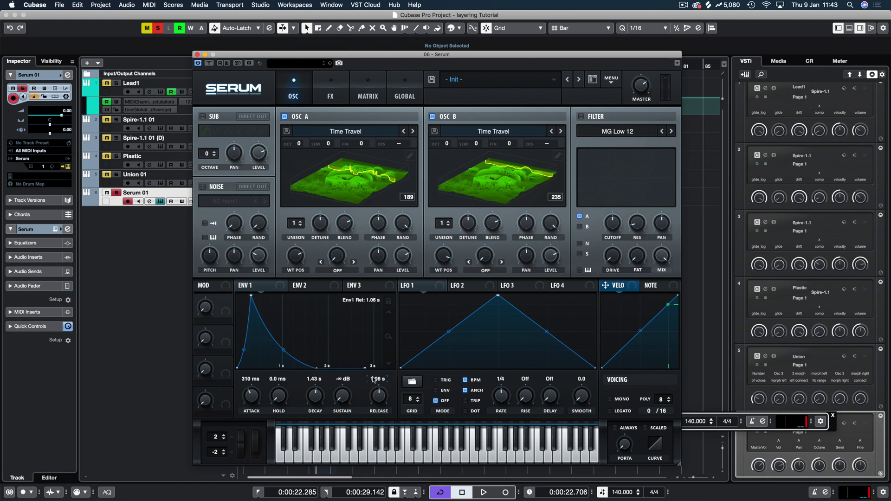
pyautogui.moveTo(341, 394); pyautogui.dragTo(343, 390)
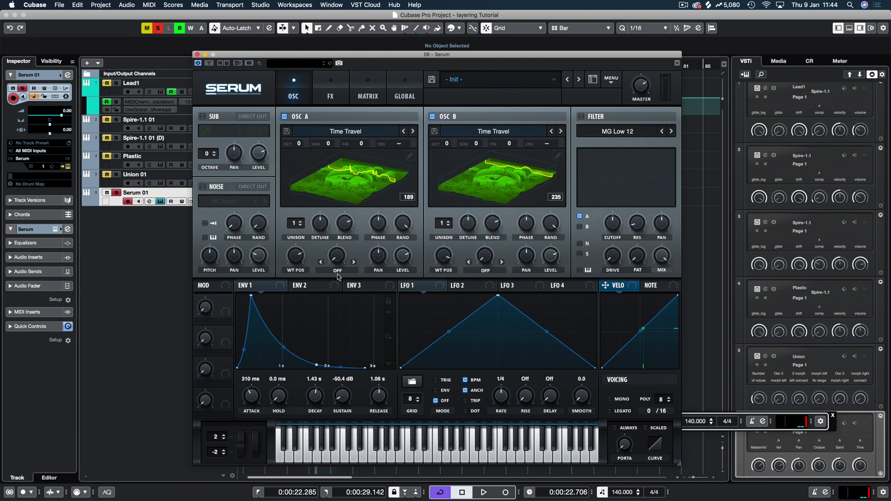
# Enable the noise oscillator and select the metal tick 2 sample from the Attacks_Misc category.
pyautogui.click(202, 187)
pyautogui.click(248, 201)
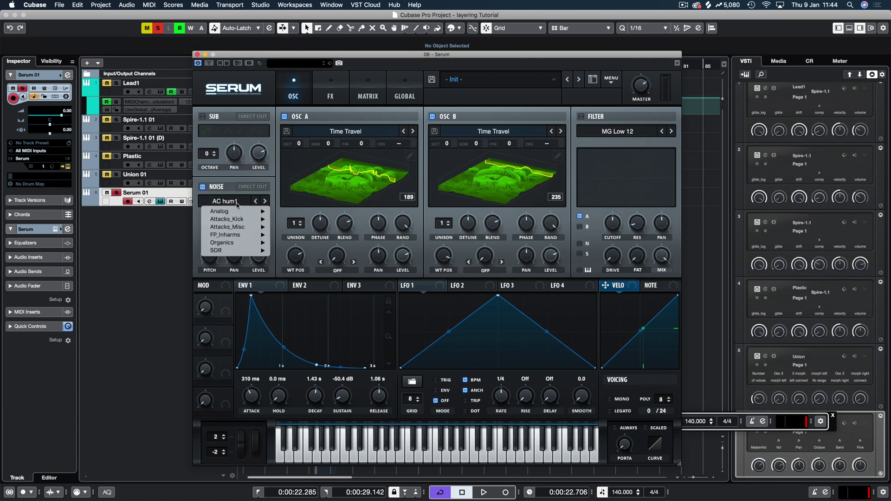
pyautogui.moveTo(235, 227)
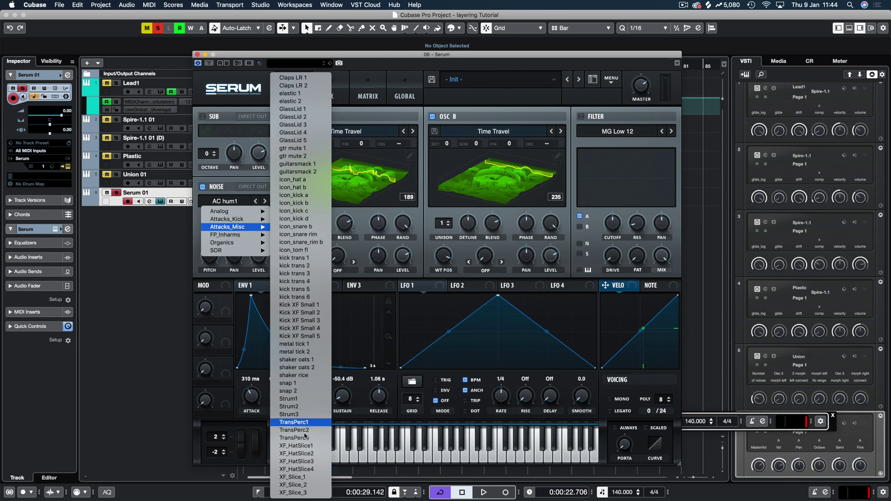
pyautogui.click(311, 360)
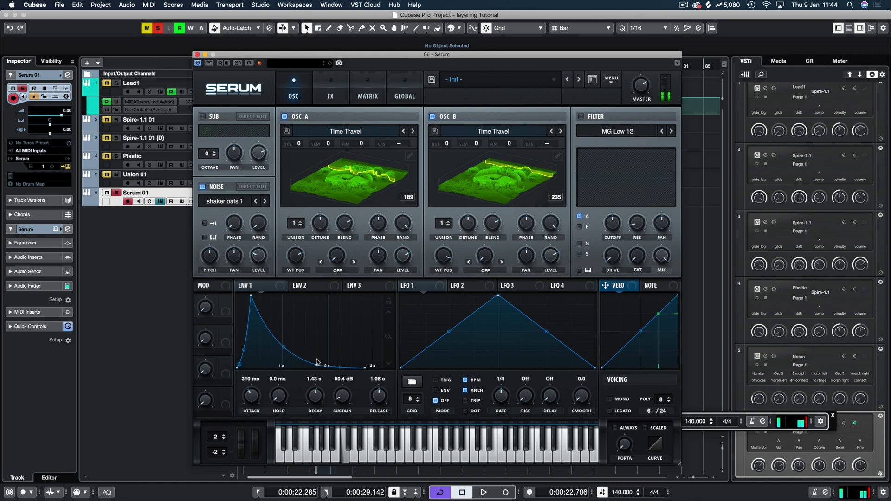
pyautogui.click(254, 201)
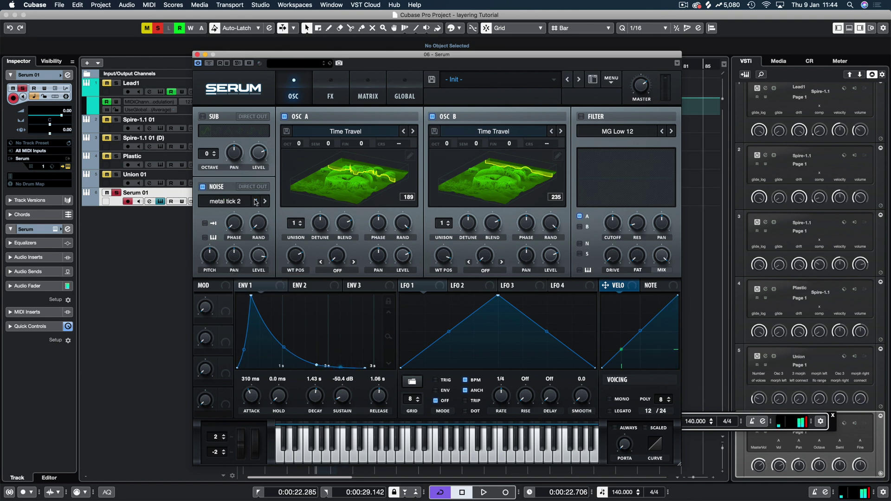
# Lower the noise level, the phase randomness of oscillators A and B, and oscillator A's level.
pyautogui.moveTo(258, 256); pyautogui.dragTo(256, 309)
pyautogui.moveTo(397, 227); pyautogui.dragTo(401, 258)
pyautogui.moveTo(559, 235); pyautogui.dragTo(559, 241)
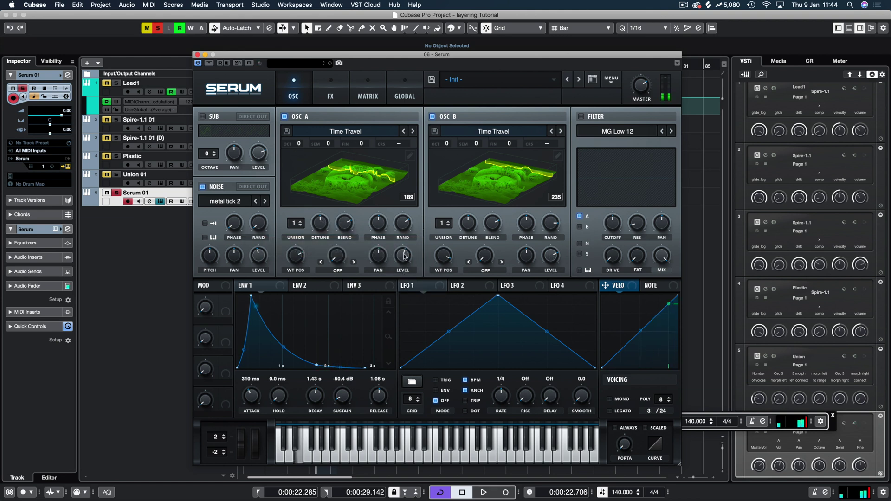
pyautogui.moveTo(403, 262)
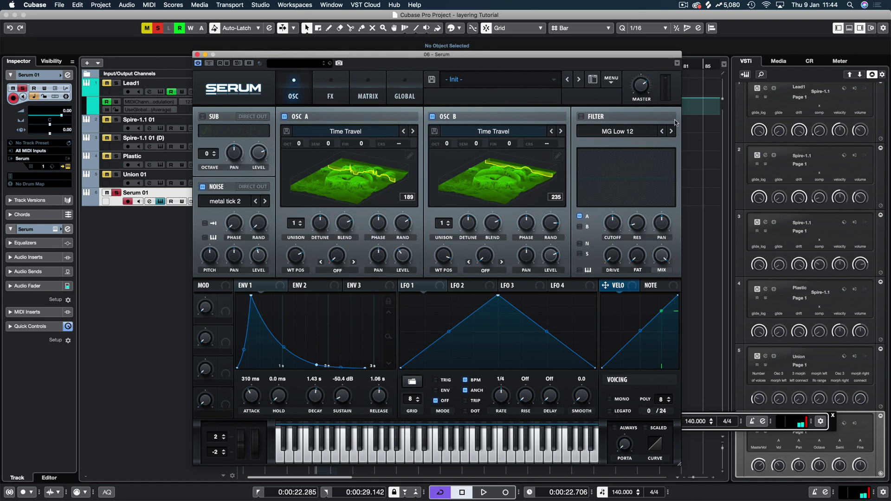
# Enable the filter with the Flg HL6- type and route oscillators A and B and the noise through it.
pyautogui.click(580, 116)
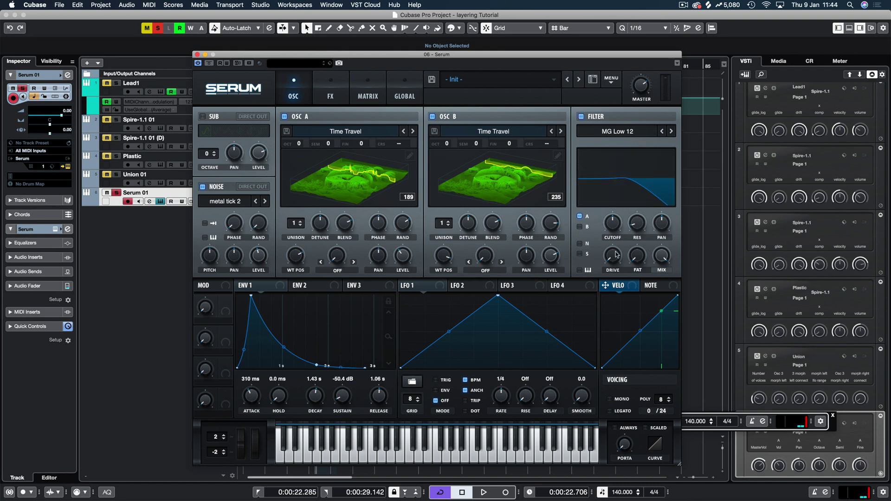
pyautogui.click(619, 131)
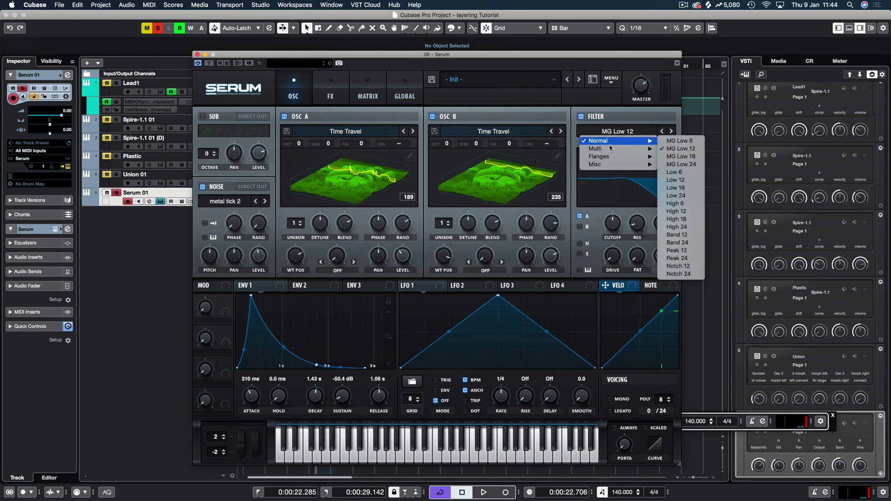
pyautogui.moveTo(617, 149)
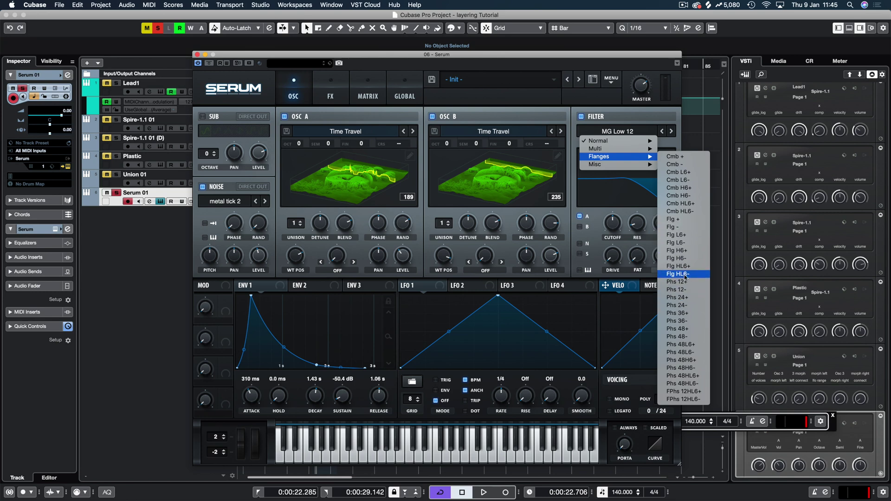
pyautogui.press('Return')
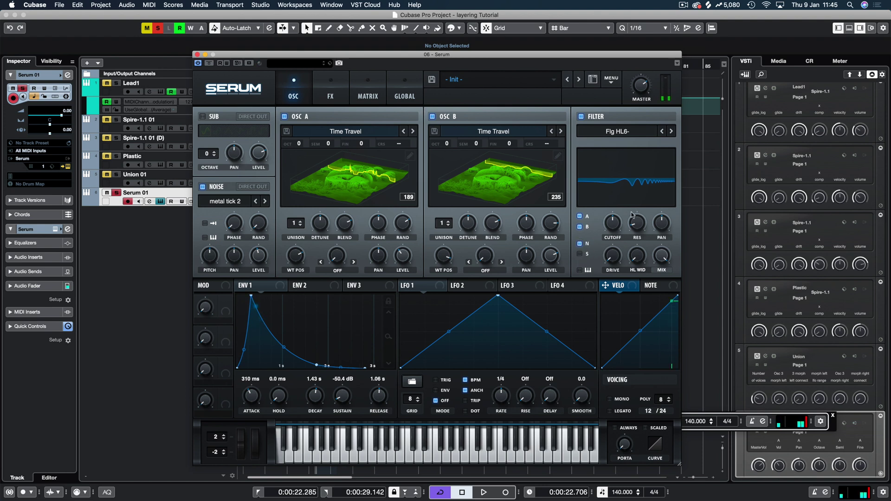
# Shape the flanger filter by adjusting its cutoff, resonance and drive and raising its HL width to about 88%.
pyautogui.moveTo(622, 223)
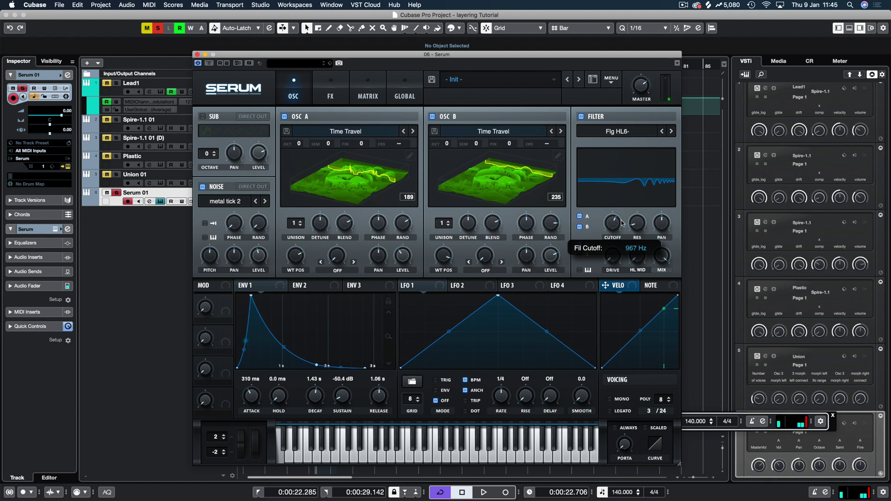
pyautogui.moveTo(628, 225); pyautogui.dragTo(628, 208)
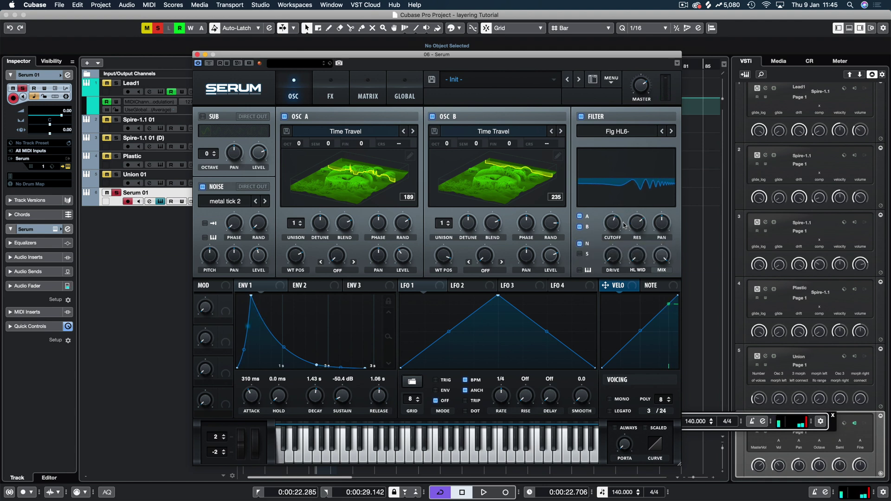
pyautogui.moveTo(615, 256); pyautogui.dragTo(646, 178)
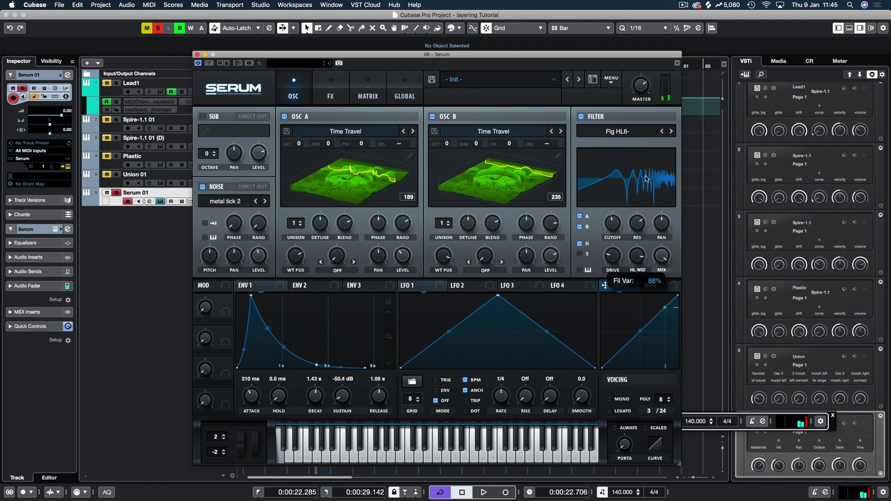
pyautogui.moveTo(612, 227); pyautogui.dragTo(615, 258)
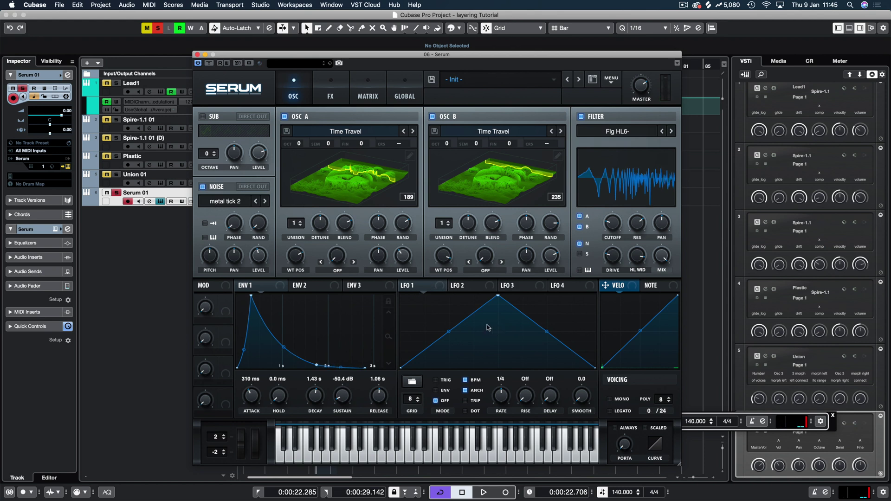
# Reshape LFO 1 into two pulses in the first and third quarters, with a curved rise on the first pulse.
pyautogui.moveTo(448, 331); pyautogui.dragTo(446, 281)
pyautogui.moveTo(498, 295); pyautogui.dragTo(448, 376)
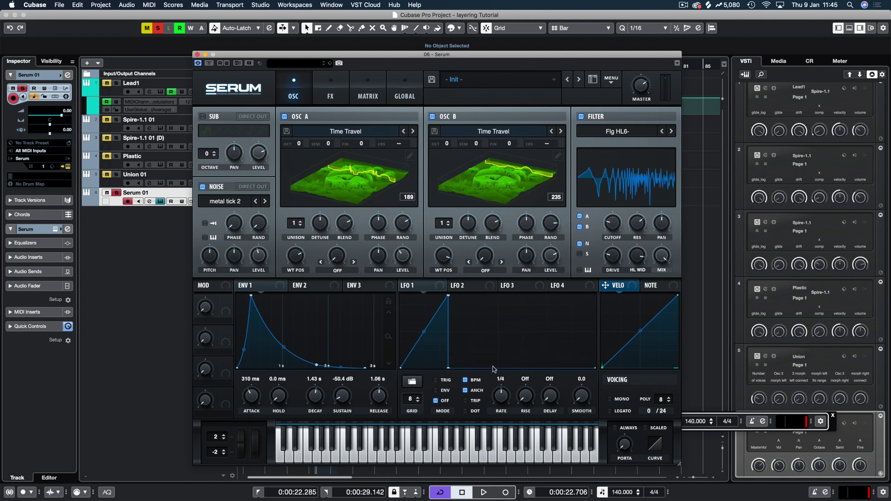
pyautogui.moveTo(498, 367); pyautogui.dragTo(498, 295)
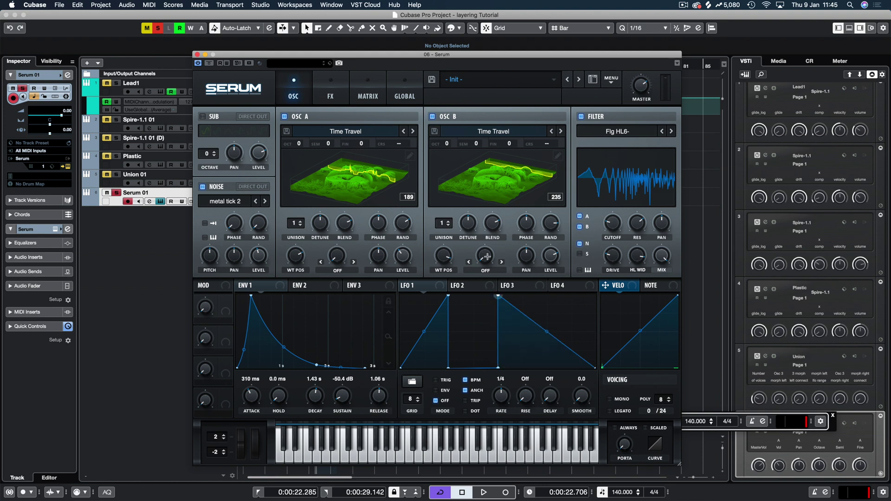
pyautogui.moveTo(557, 340); pyautogui.dragTo(544, 295)
pyautogui.moveTo(580, 351); pyautogui.dragTo(546, 369)
pyautogui.moveTo(424, 330); pyautogui.dragTo(416, 303)
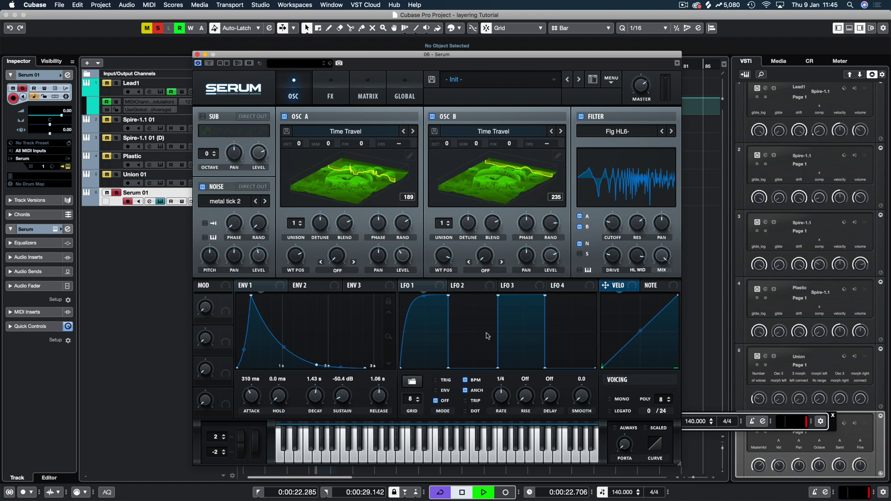
# Modulate oscillator A's level with LFO 1 and set the LFO rate to 1/8, auditioning it during playback.
pyautogui.press('space')
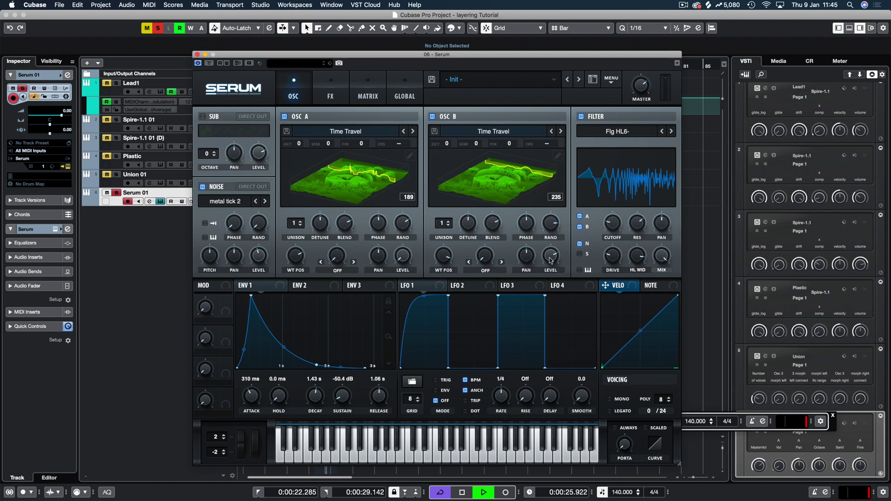
pyautogui.moveTo(407, 289); pyautogui.dragTo(403, 256)
pyautogui.moveTo(392, 287); pyautogui.dragTo(388, 279)
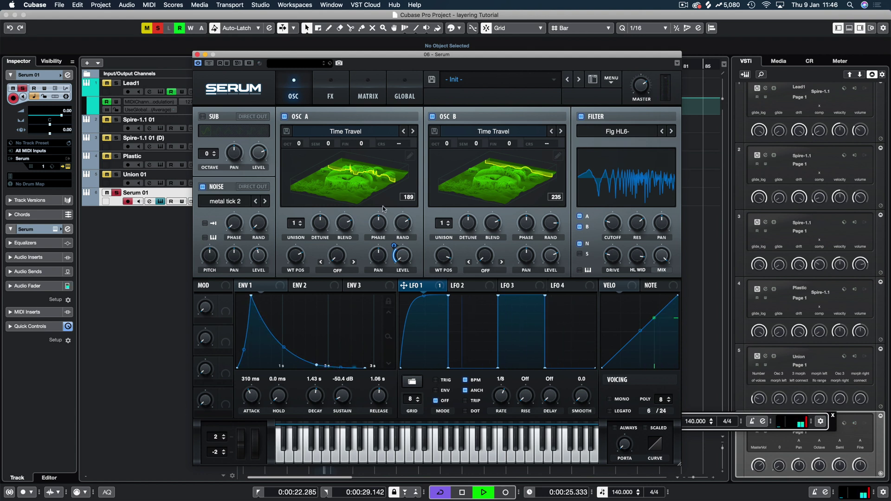
# Set oscillator A's warp mode to Mirror and switch its wavetable display to the 2D waveform view.
pyautogui.click(331, 274)
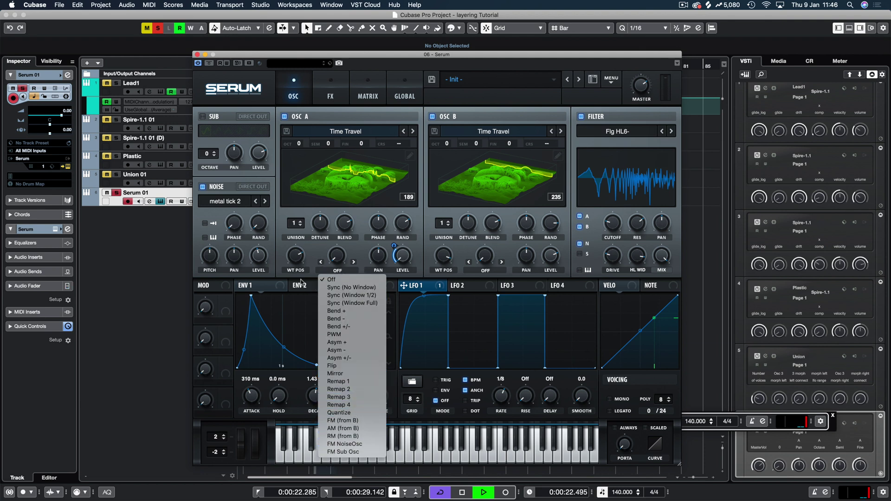
pyautogui.click(335, 374)
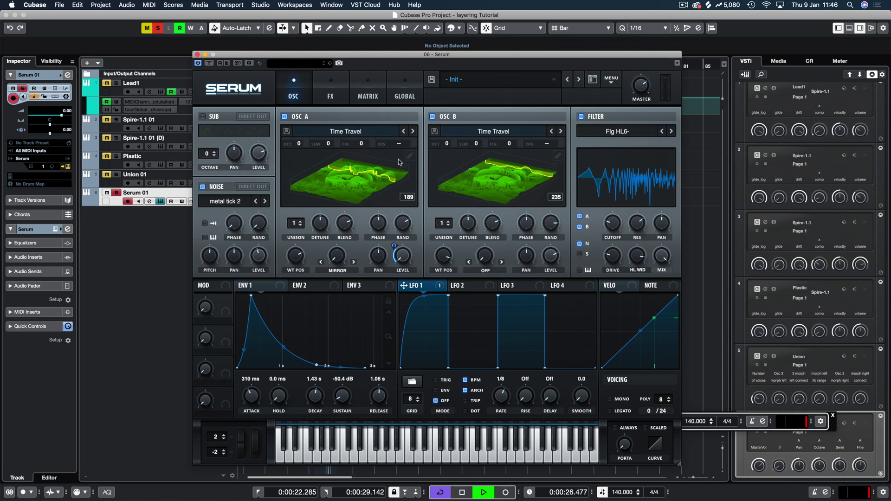
pyautogui.click(353, 187)
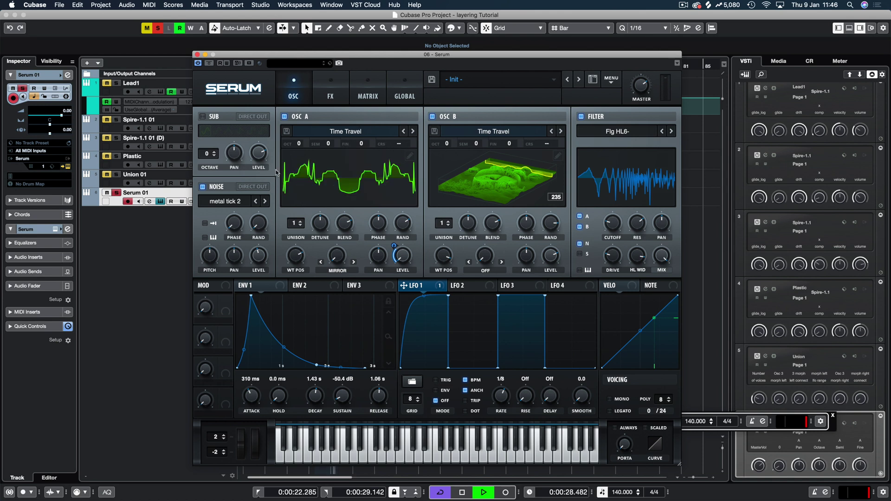
# Switch oscillator A's warp mode off for comparison and return it to Mirror.
pyautogui.click(347, 269)
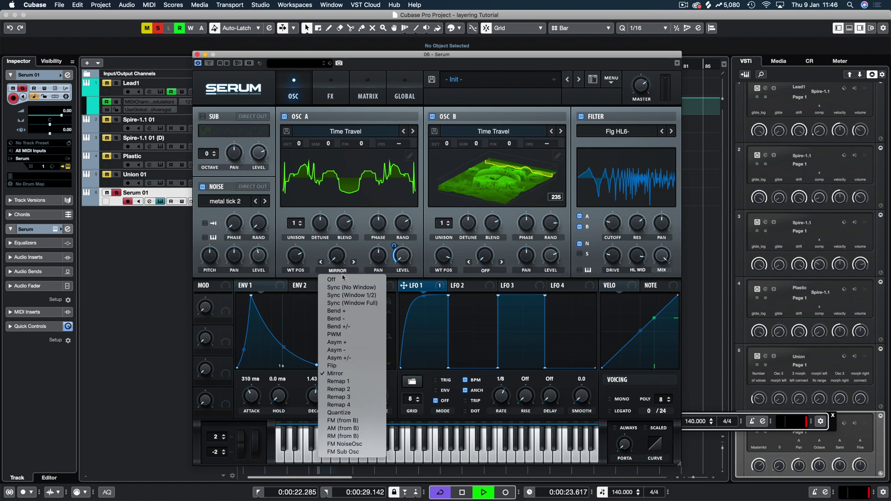
pyautogui.click(344, 279)
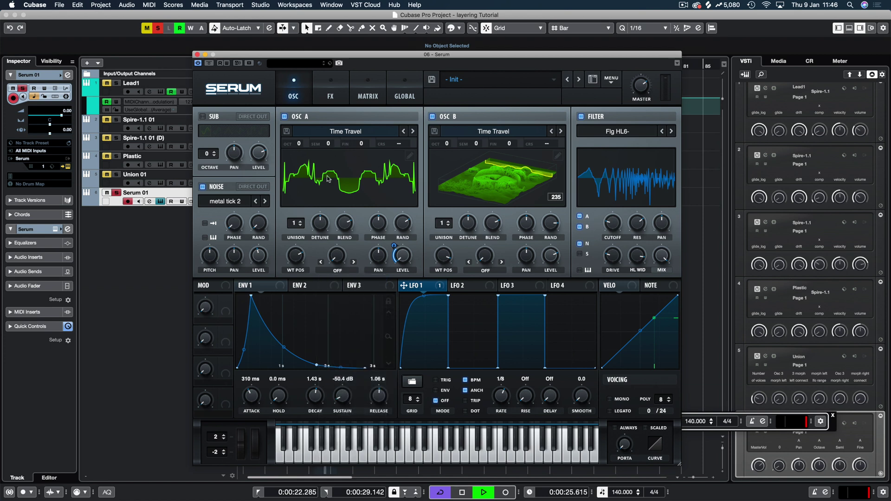
pyautogui.click(344, 269)
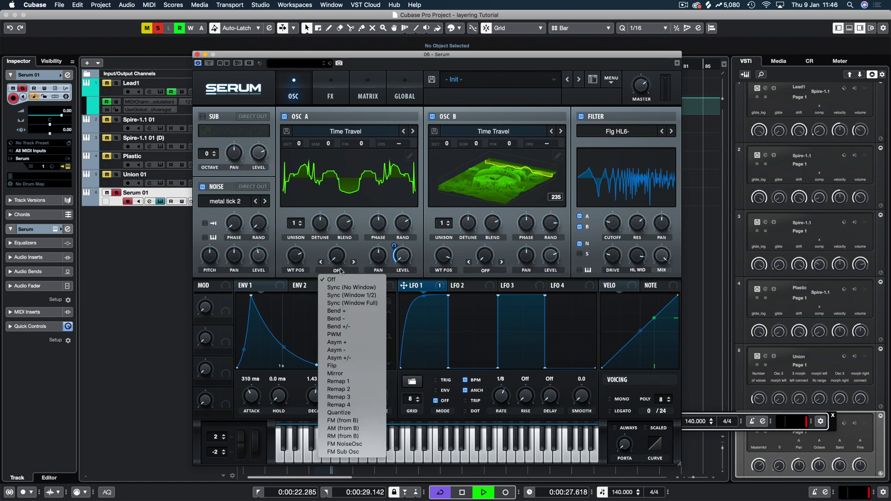
pyautogui.click(347, 373)
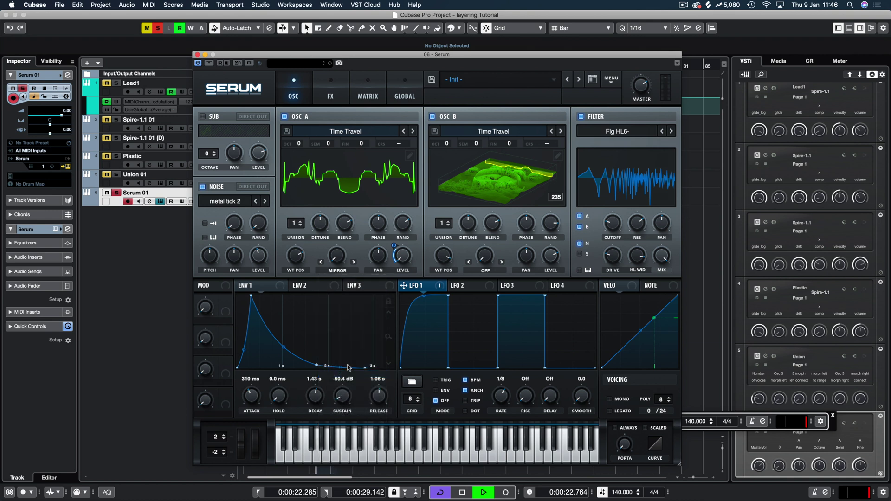
# Raise the Mirror warp amount of oscillator A.
pyautogui.moveTo(338, 261)
pyautogui.moveTo(338, 253); pyautogui.dragTo(341, 218)
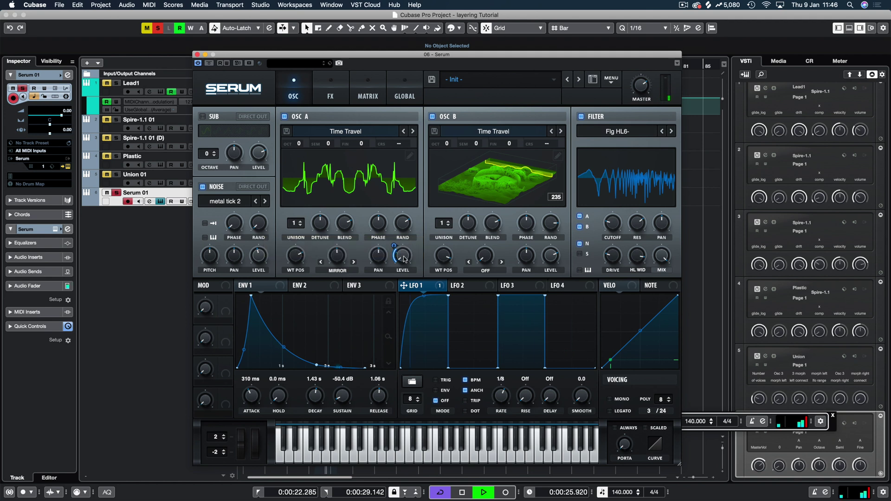
pyautogui.moveTo(329, 255)
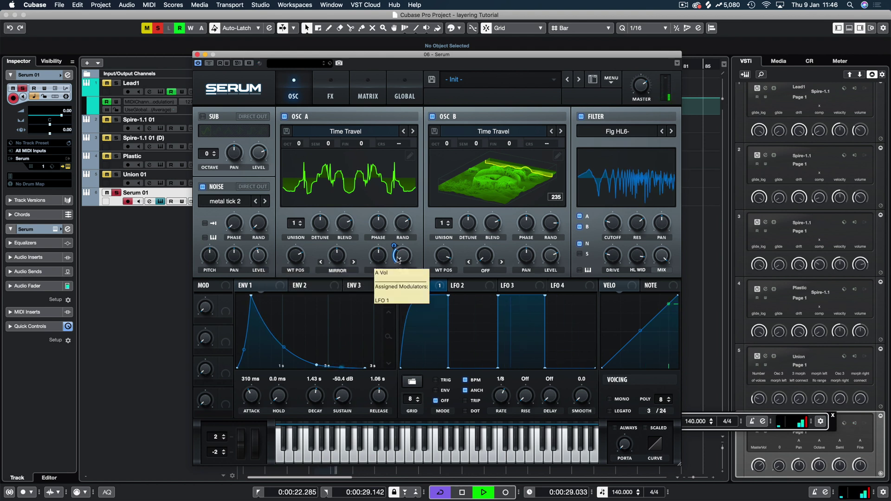
# Give envelope 2 a slow attack and assign it to oscillator A's level with an amount of 25.
pyautogui.click(303, 288)
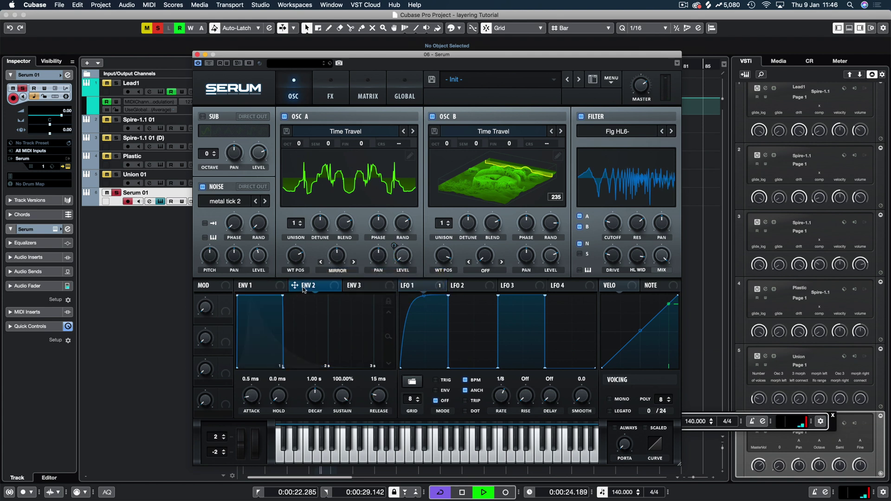
pyautogui.moveTo(261, 393); pyautogui.dragTo(262, 363)
pyautogui.moveTo(295, 285); pyautogui.dragTo(394, 282)
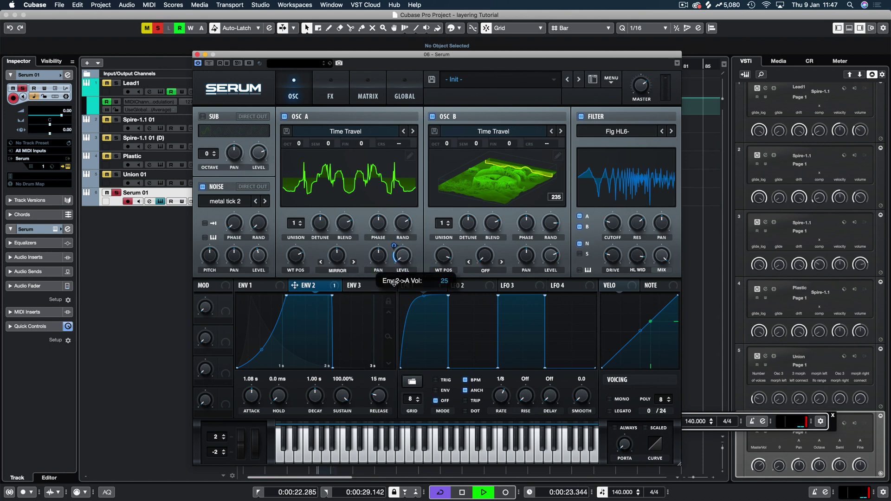
pyautogui.moveTo(256, 400); pyautogui.dragTo(256, 395)
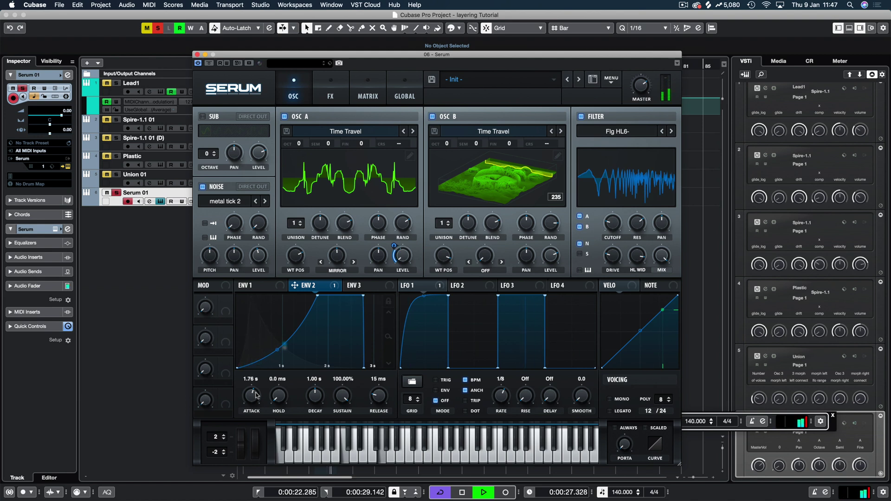
pyautogui.moveTo(255, 400); pyautogui.dragTo(254, 409)
# Adjust envelope 1's decay curve and set oscillator A to 5 unison voices with adjusted detune.
pyautogui.click(259, 286)
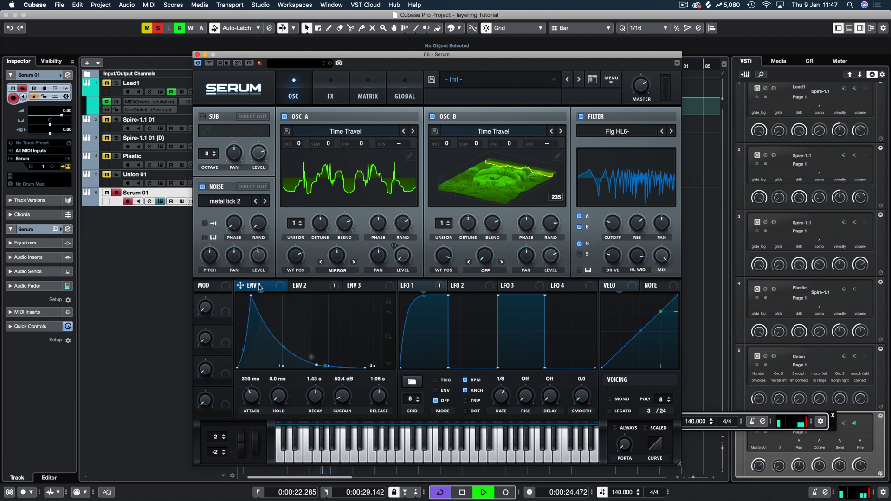
pyautogui.moveTo(284, 347); pyautogui.dragTo(285, 371)
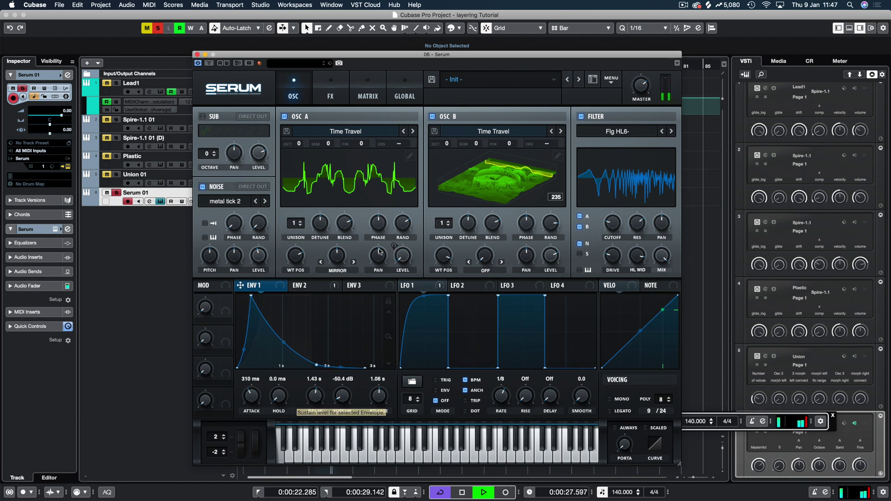
pyautogui.moveTo(294, 227); pyautogui.dragTo(354, 251)
pyautogui.moveTo(351, 211)
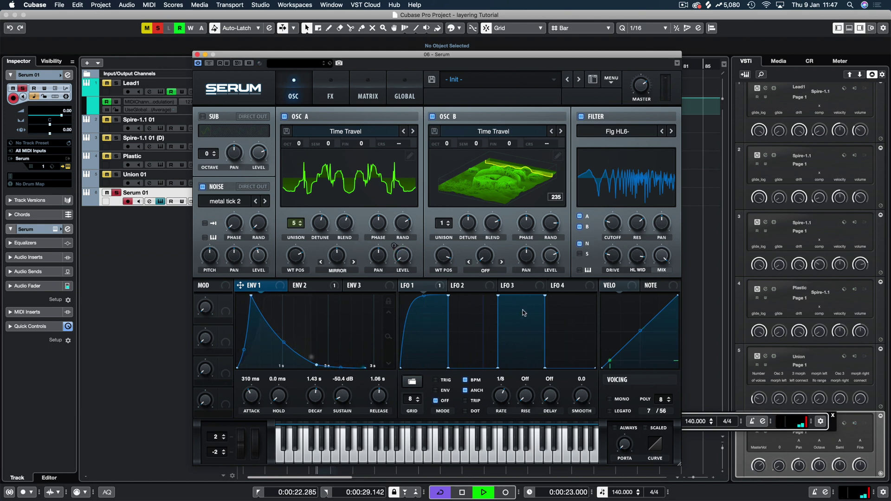
# Enable a Hall reverb, move it to the start of the effects chain, and adjust its mix, size and decay.
pyautogui.click(330, 88)
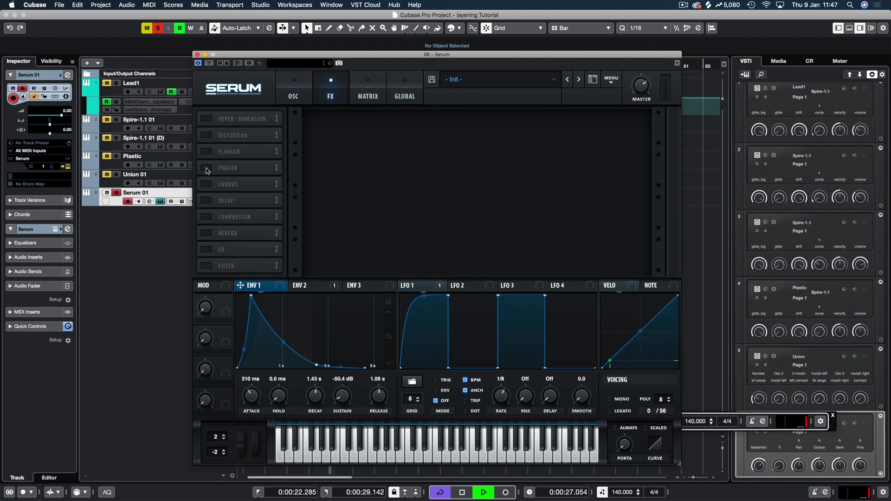
pyautogui.click(206, 232)
pyautogui.moveTo(228, 233); pyautogui.dragTo(266, 117)
pyautogui.moveTo(628, 125); pyautogui.dragTo(630, 110)
pyautogui.moveTo(411, 130); pyautogui.dragTo(411, 129)
pyautogui.moveTo(468, 117); pyautogui.dragTo(468, 102)
pyautogui.moveTo(562, 125)
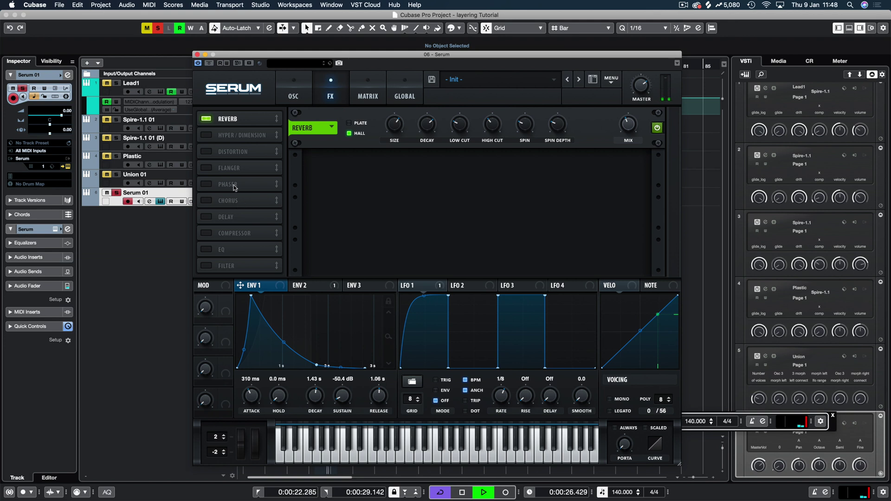
# Enable the flanger effect and lower its mix.
pyautogui.click(207, 168)
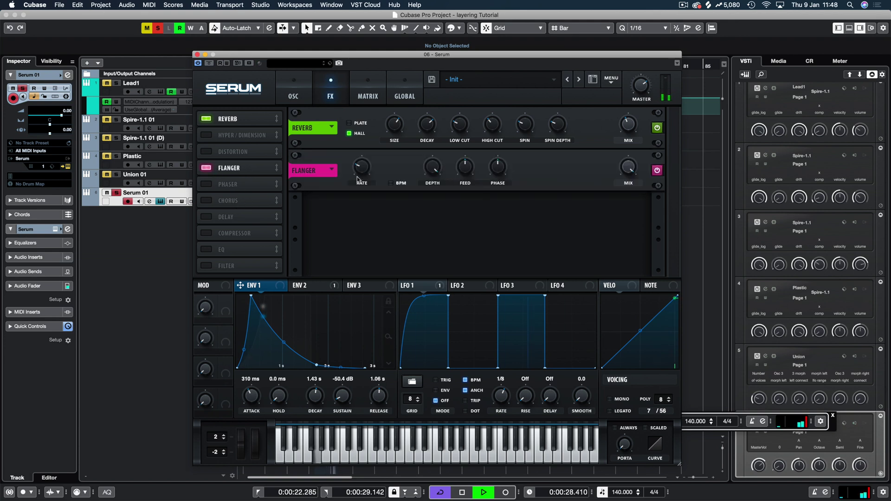
pyautogui.moveTo(629, 167); pyautogui.dragTo(624, 199)
pyautogui.moveTo(557, 211); pyautogui.dragTo(552, 209)
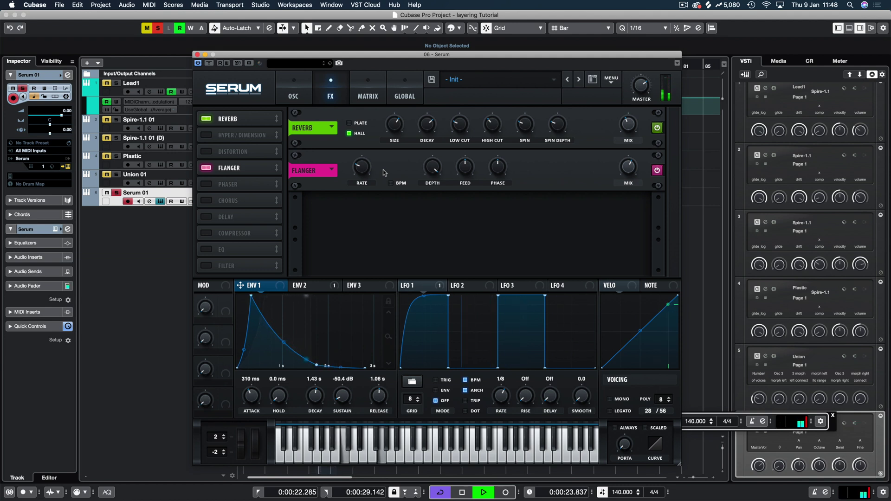
# Switch oscillator A off to hear oscillator B alone and raise oscillator B's octave to +1.
pyautogui.click(292, 90)
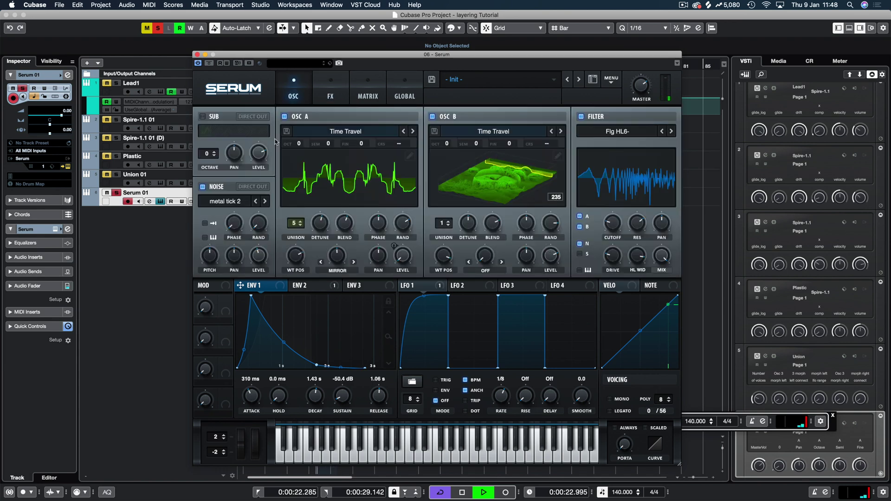
pyautogui.click(283, 117)
pyautogui.press('space')
pyautogui.press('space')
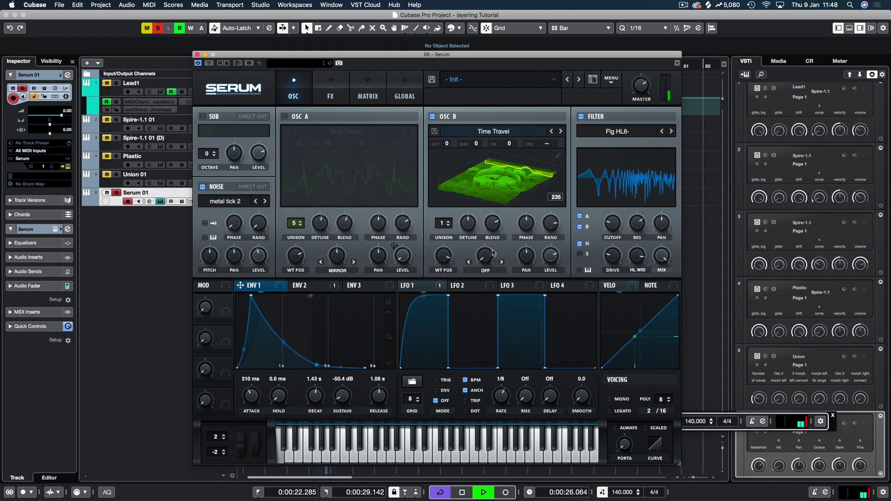
pyautogui.moveTo(448, 144); pyautogui.dragTo(451, 136)
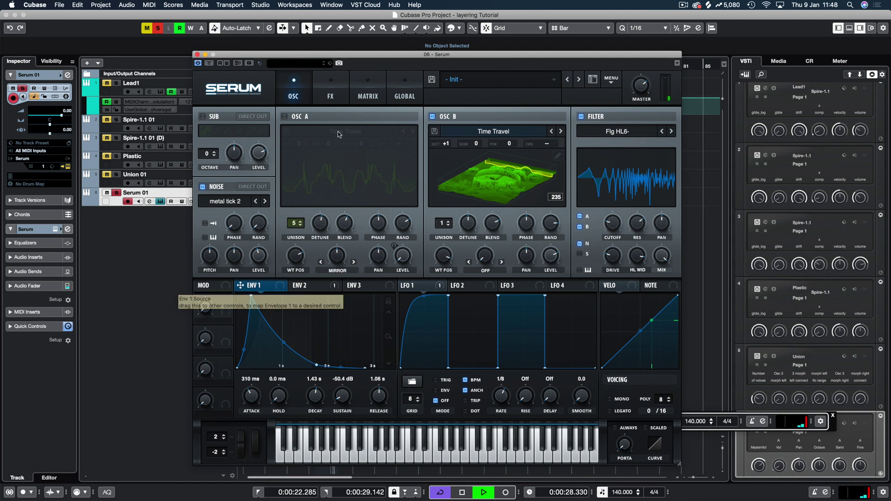
# Set envelope 1's attack to 29 ms and switch oscillator A back on.
pyautogui.moveTo(251, 301); pyautogui.dragTo(213, 292)
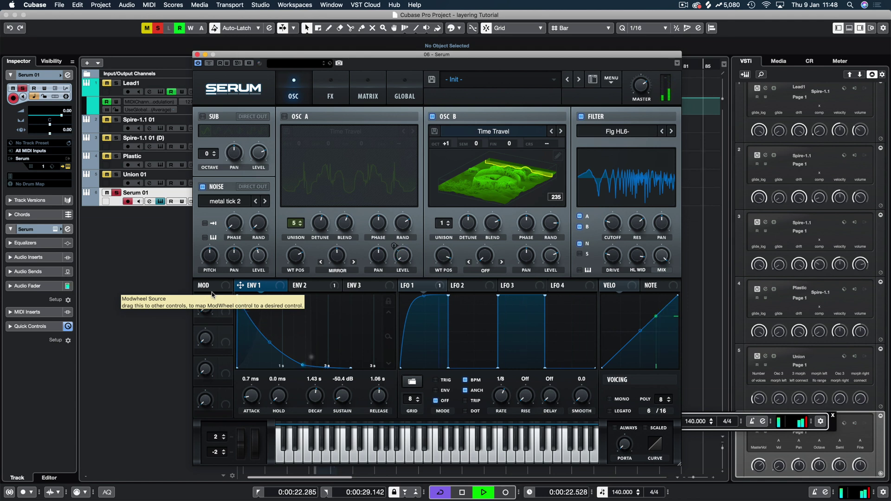
pyautogui.moveTo(436, 380)
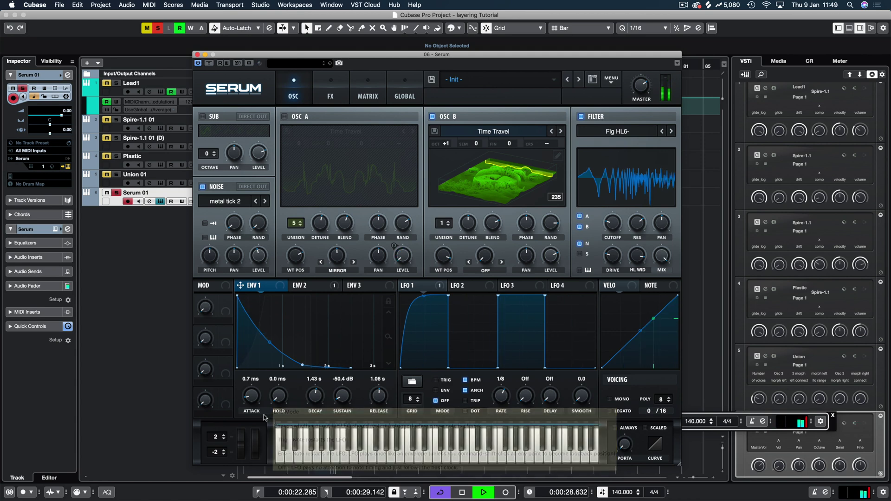
pyautogui.moveTo(257, 395); pyautogui.dragTo(258, 388)
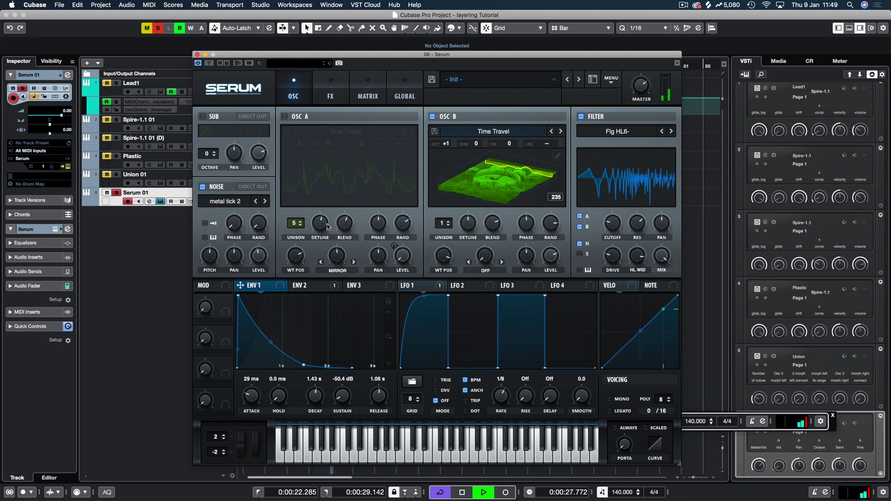
pyautogui.click(284, 117)
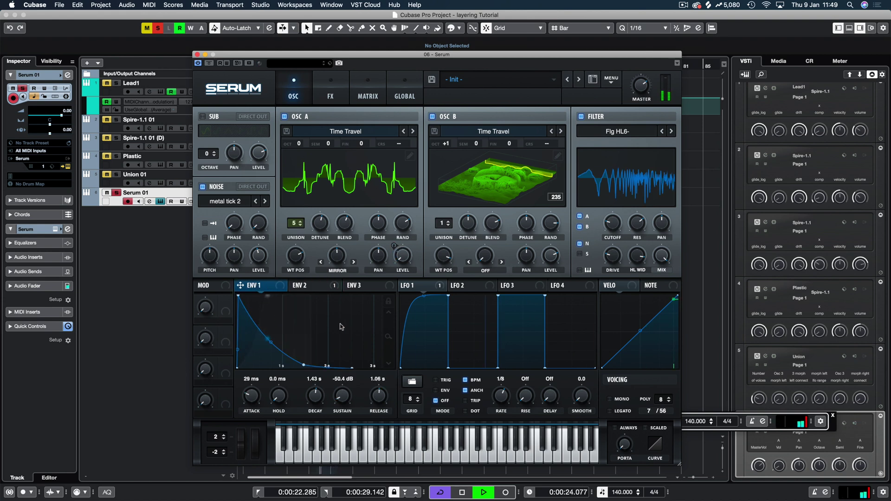
# Set envelope 2's attack to 743 ms and return to envelope 1.
pyautogui.click(308, 286)
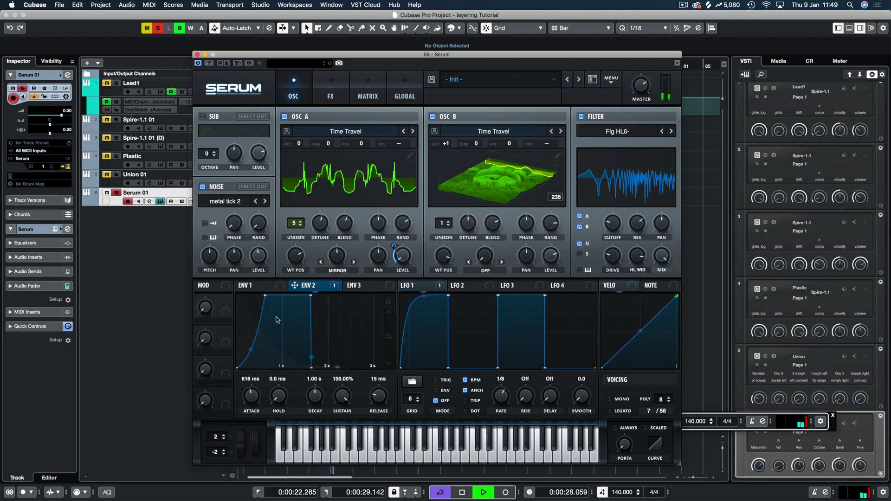
pyautogui.moveTo(264, 295); pyautogui.dragTo(270, 295)
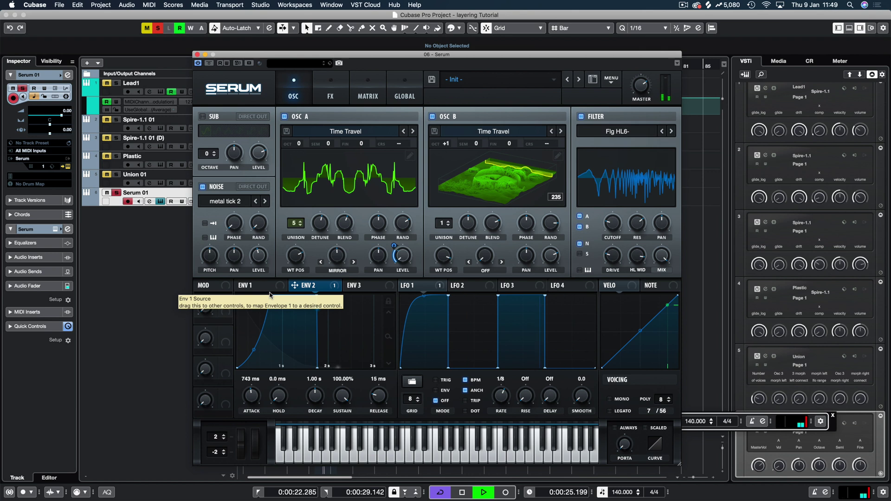
pyautogui.click(253, 288)
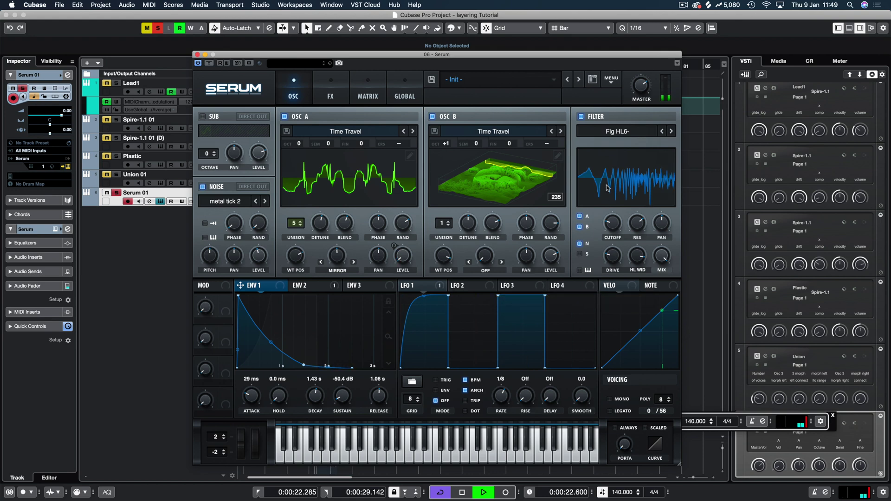
# Enable the EQ in the effects chain.
pyautogui.click(330, 90)
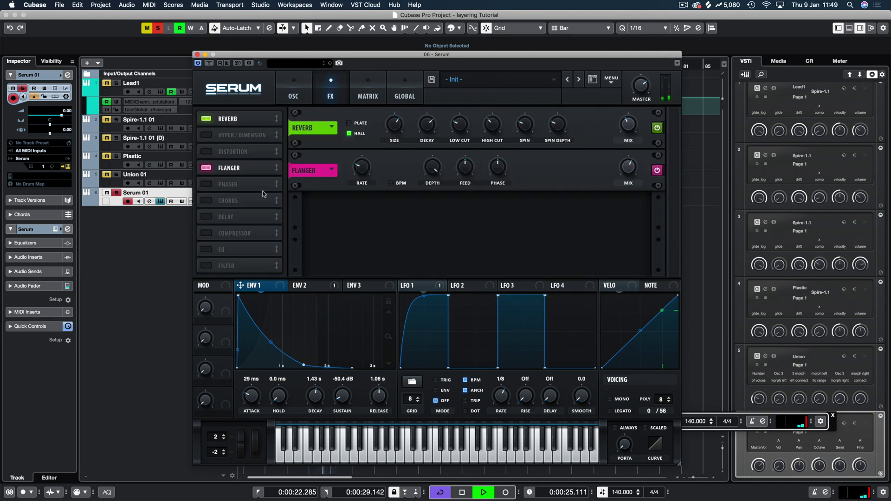
pyautogui.click(206, 250)
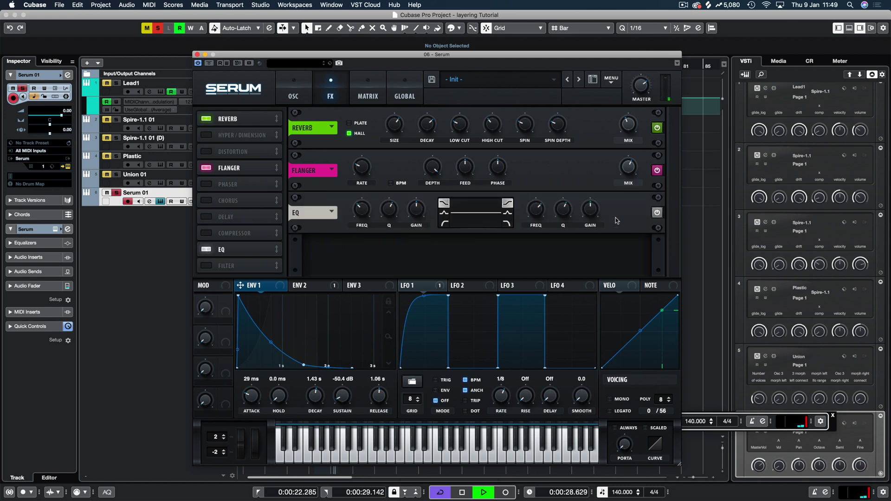
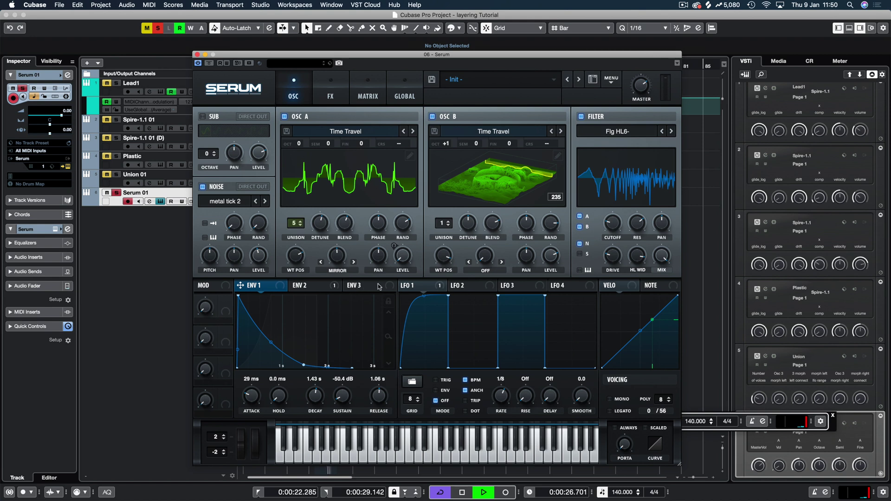
# Try modulating oscillator B's coarse pitch with envelope 3, testing different amounts and checking the routing in the modulation matrix.
pyautogui.moveTo(348, 285); pyautogui.dragTo(553, 144)
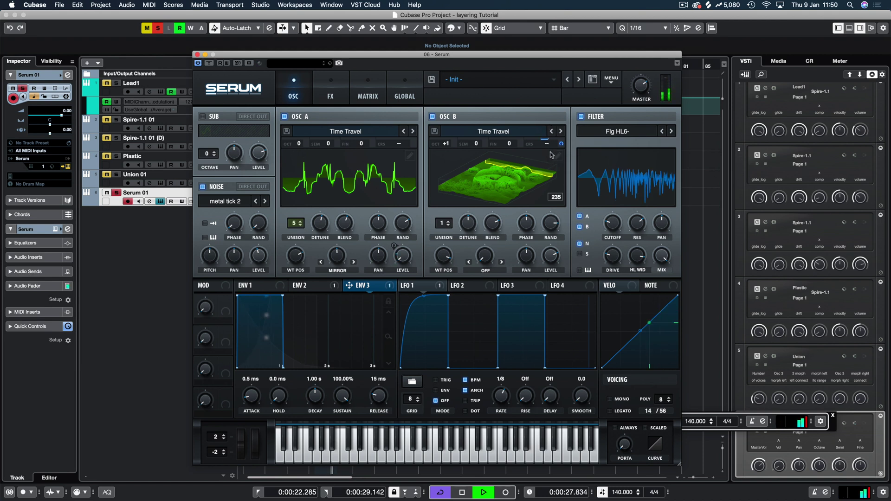
pyautogui.moveTo(561, 143)
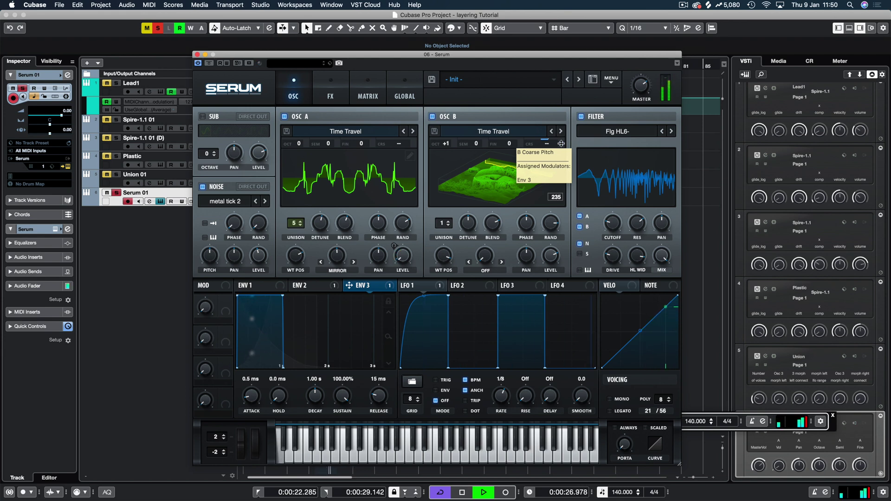
pyautogui.moveTo(562, 144); pyautogui.dragTo(562, 153)
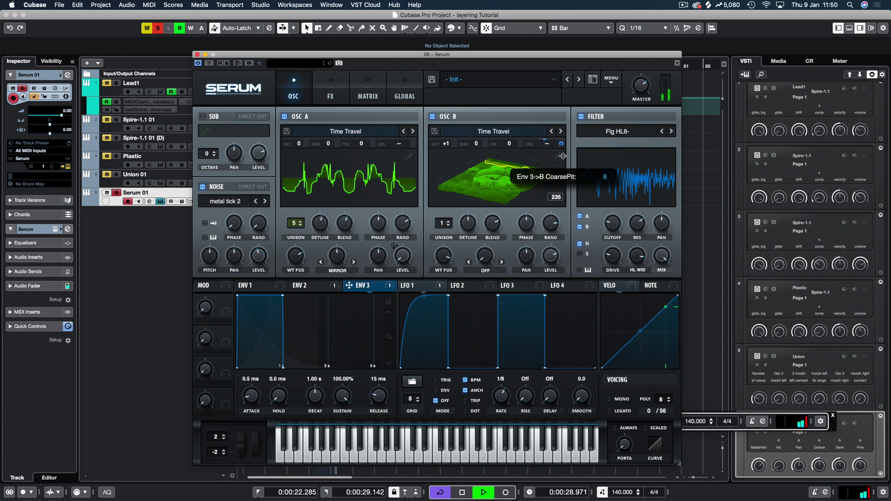
pyautogui.moveTo(562, 165); pyautogui.dragTo(561, 165)
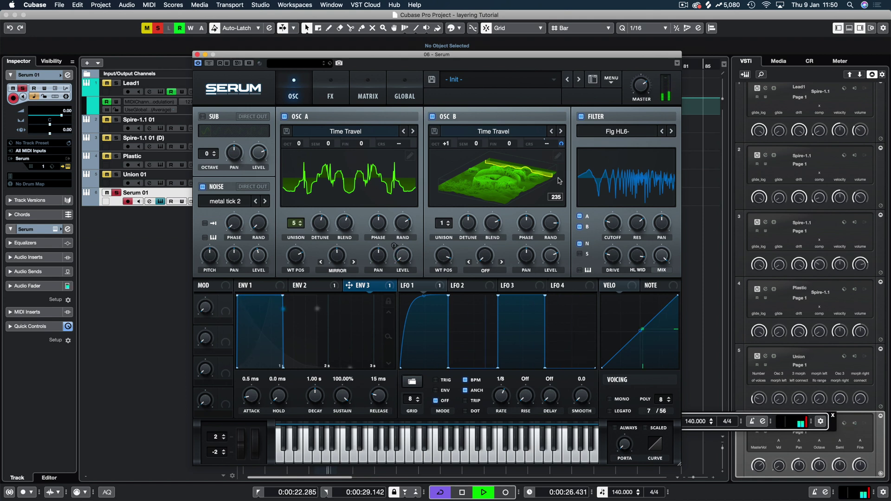
pyautogui.click(367, 90)
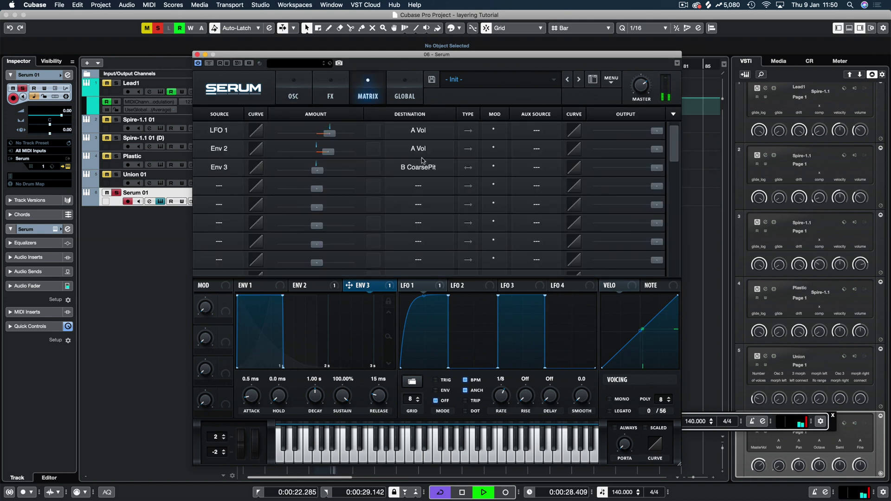
pyautogui.click(307, 100)
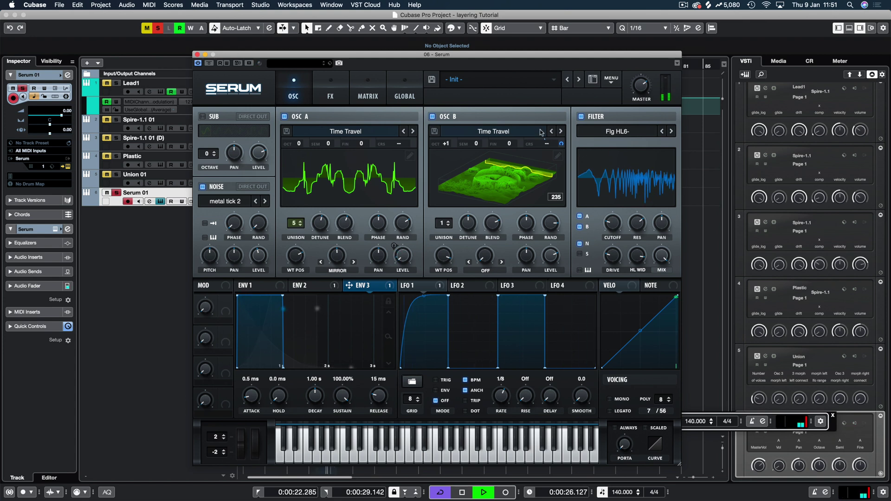
pyautogui.moveTo(562, 143); pyautogui.dragTo(561, 143)
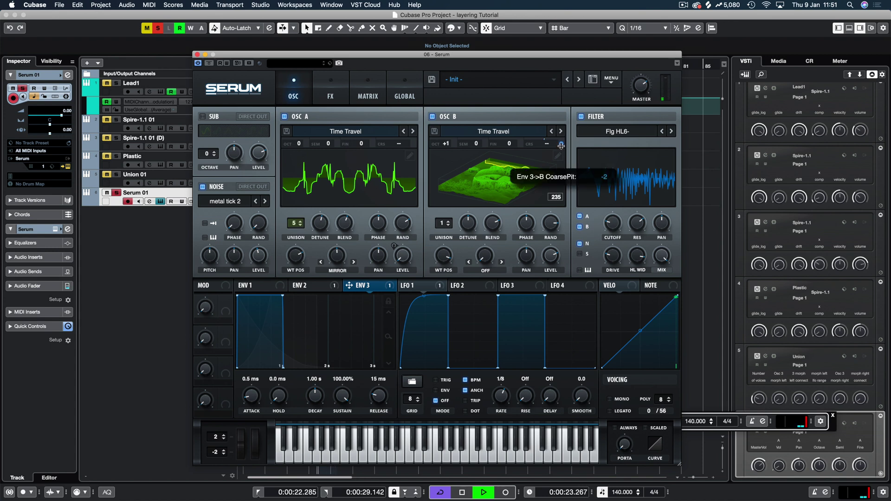
pyautogui.moveTo(561, 144); pyautogui.dragTo(562, 144)
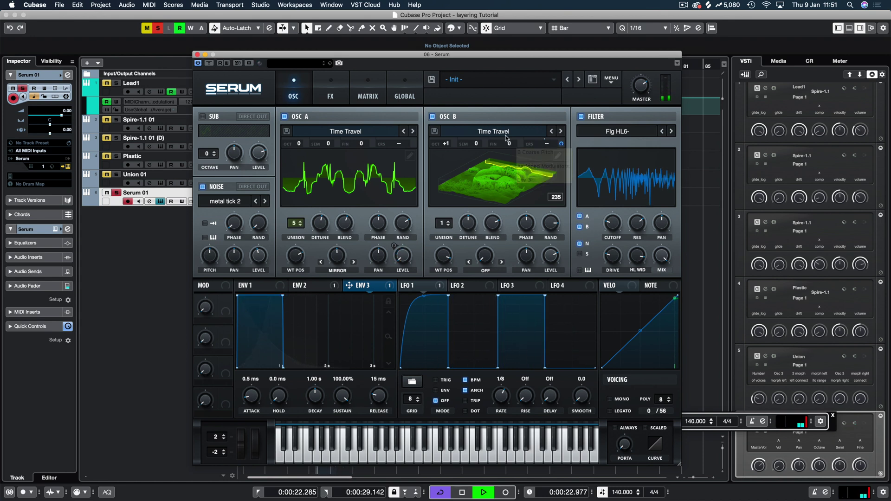
# Remove all modulators from oscillator B's coarse pitch.
pyautogui.rightClick(560, 144)
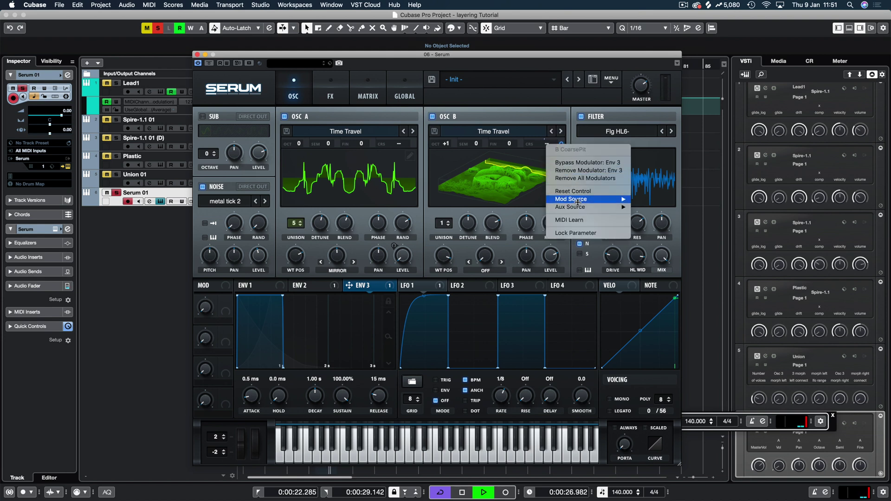
pyautogui.click(584, 180)
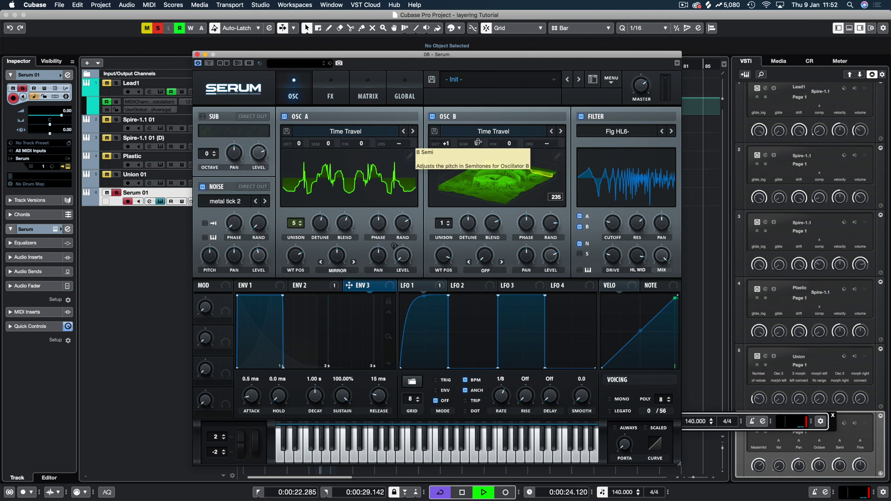
# Modulate oscillator B's semitone pitch with envelope 3 and set that envelope's release to 624 ms.
pyautogui.moveTo(349, 286); pyautogui.dragTo(473, 143)
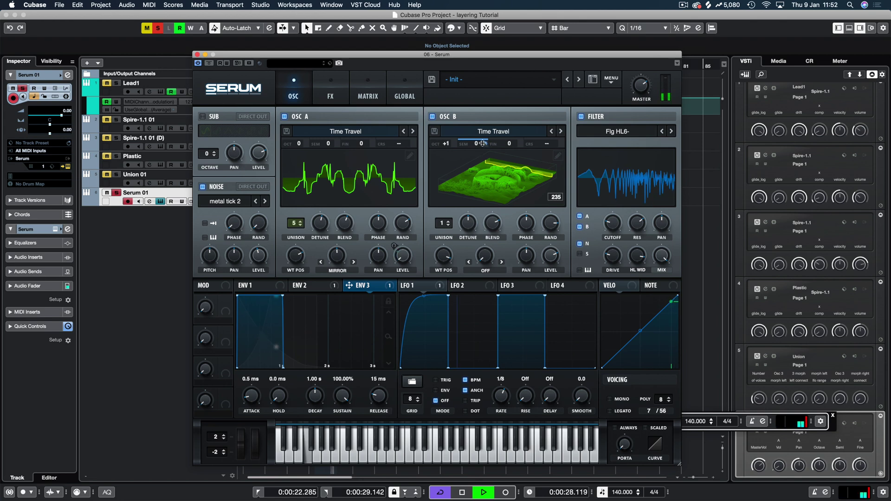
pyautogui.click(357, 90)
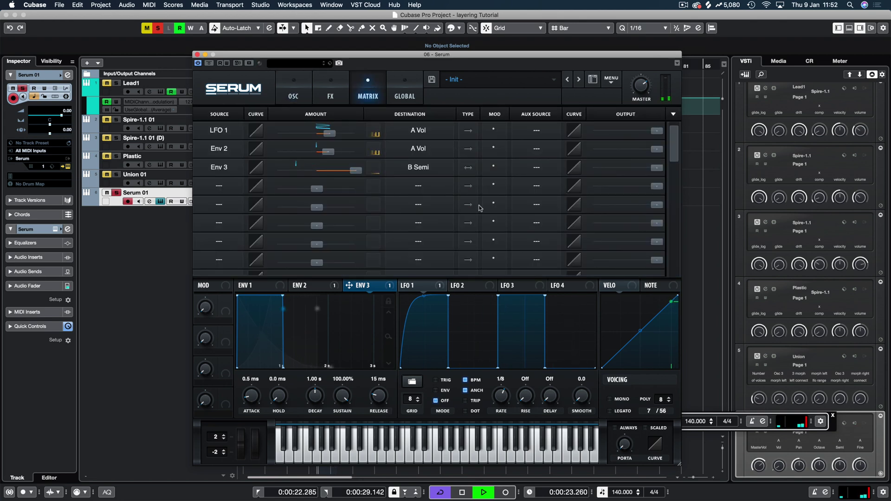
pyautogui.click(293, 92)
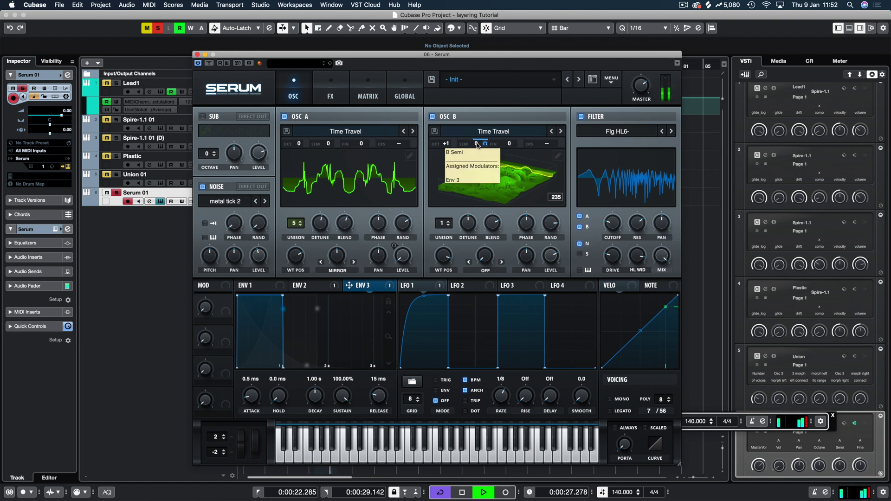
pyautogui.moveTo(283, 366); pyautogui.dragTo(315, 359)
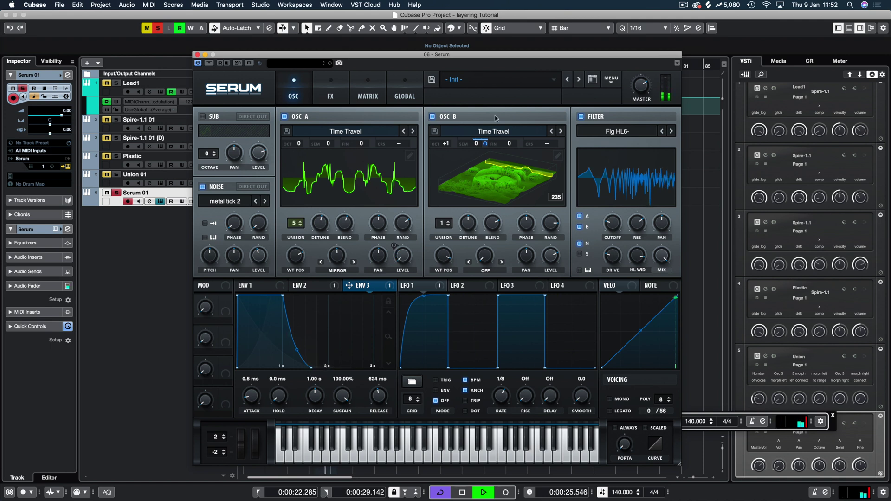
pyautogui.moveTo(483, 144)
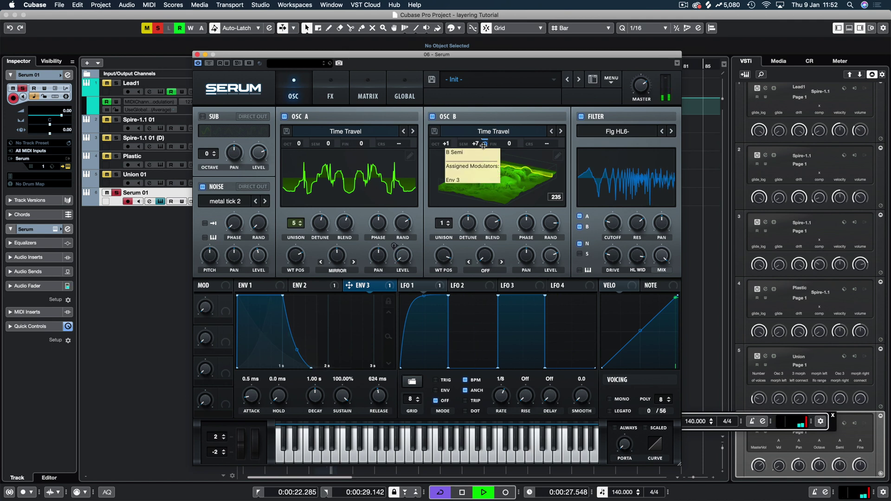
pyautogui.moveTo(482, 144); pyautogui.dragTo(482, 151)
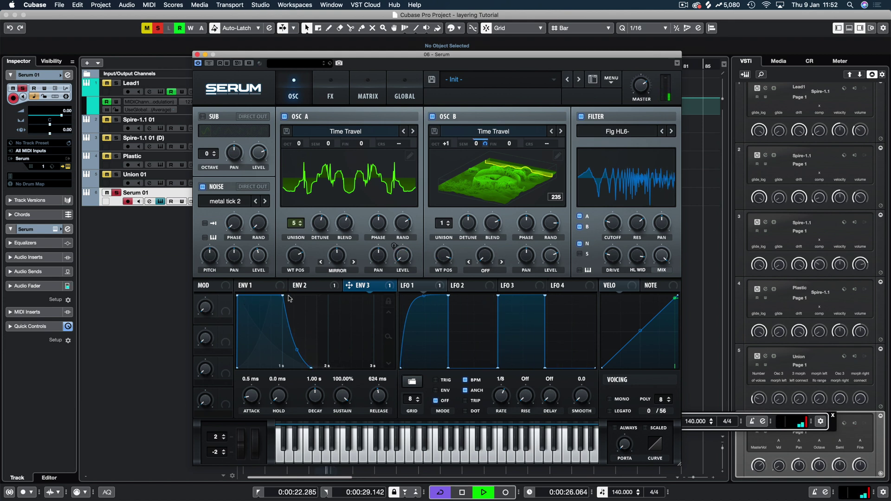
# Shorten envelope 3's decay to 1.9 ms and lower its sustain to 8.49%.
pyautogui.moveTo(310, 392); pyautogui.dragTo(343, 487)
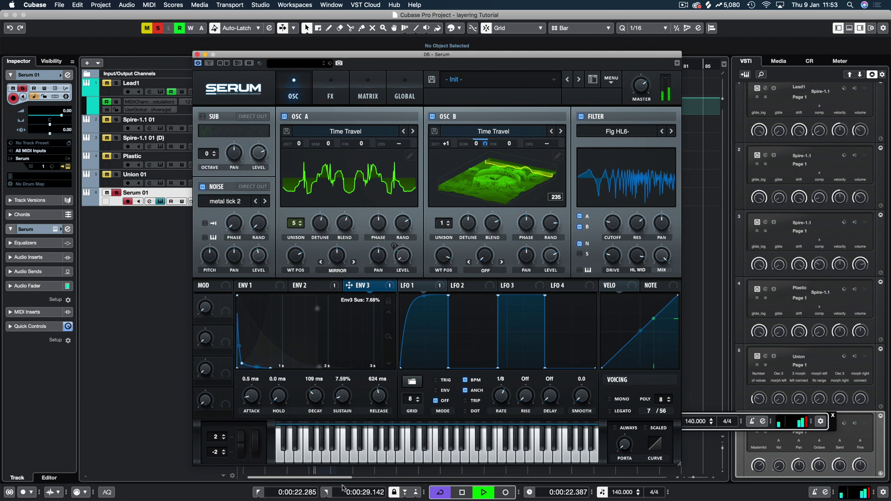
pyautogui.moveTo(315, 396); pyautogui.dragTo(314, 405)
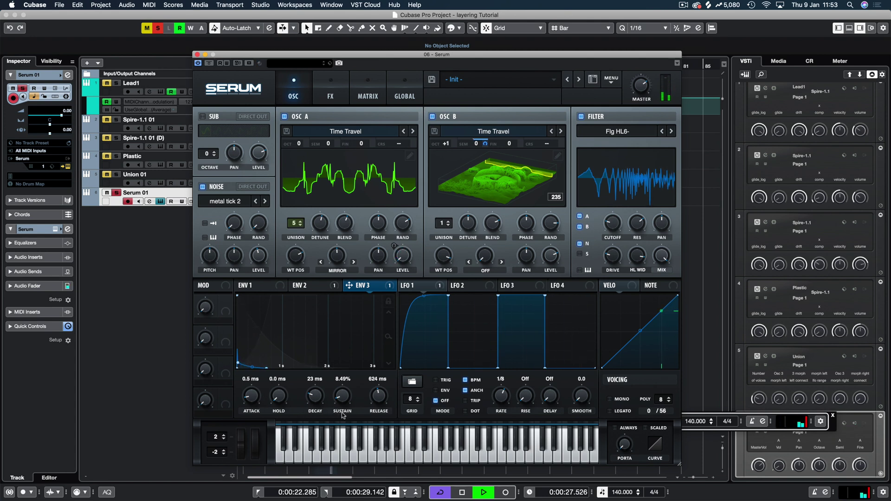
pyautogui.moveTo(283, 404)
pyautogui.moveTo(321, 398); pyautogui.dragTo(318, 405)
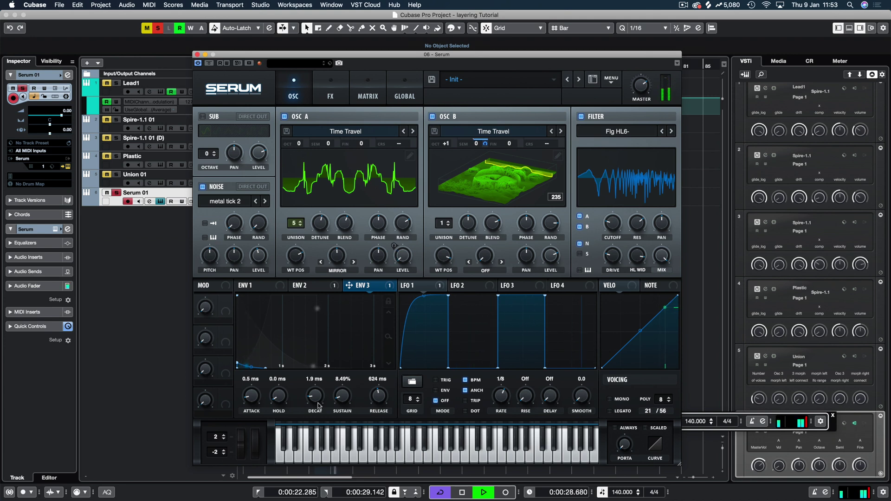
# Lower the noise oscillator's level.
pyautogui.moveTo(260, 273)
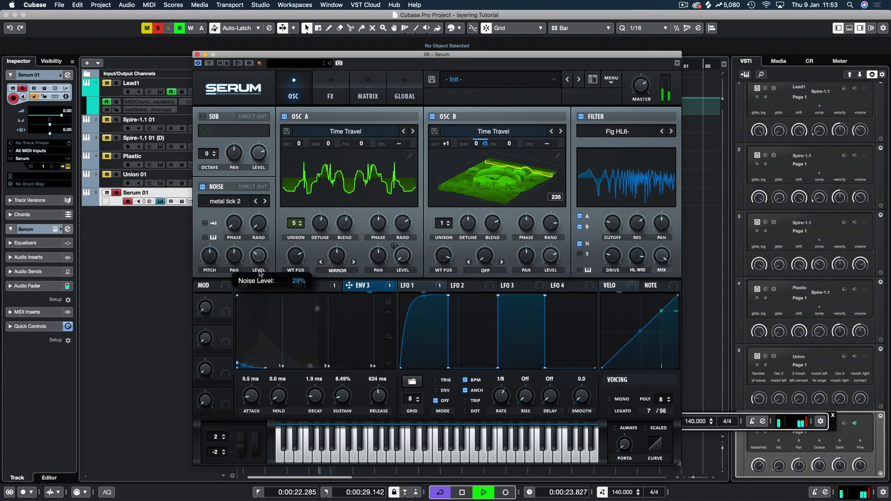
pyautogui.moveTo(260, 272); pyautogui.dragTo(259, 278)
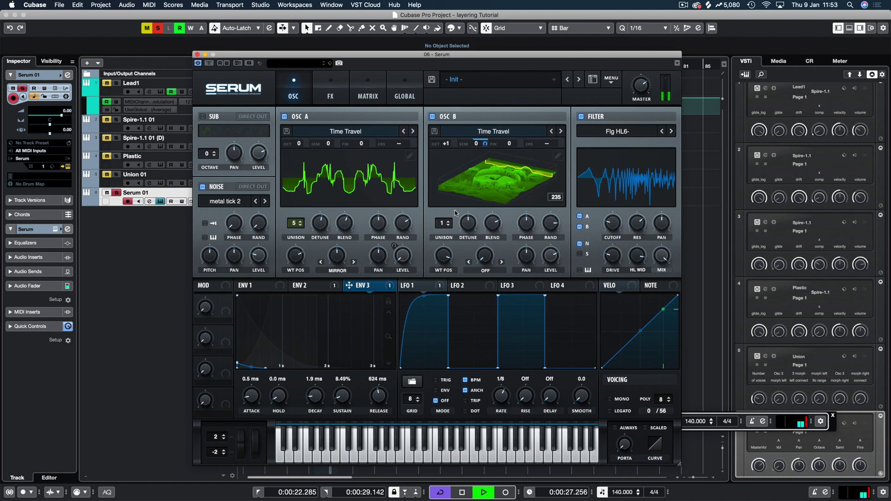
# Set envelope 3's decay to 35 ms and its modulation amount on oscillator B's semitones to 12.
pyautogui.rightClick(475, 146)
pyautogui.click(278, 407)
pyautogui.moveTo(330, 400); pyautogui.dragTo(320, 384)
pyautogui.moveTo(482, 143); pyautogui.dragTo(488, 205)
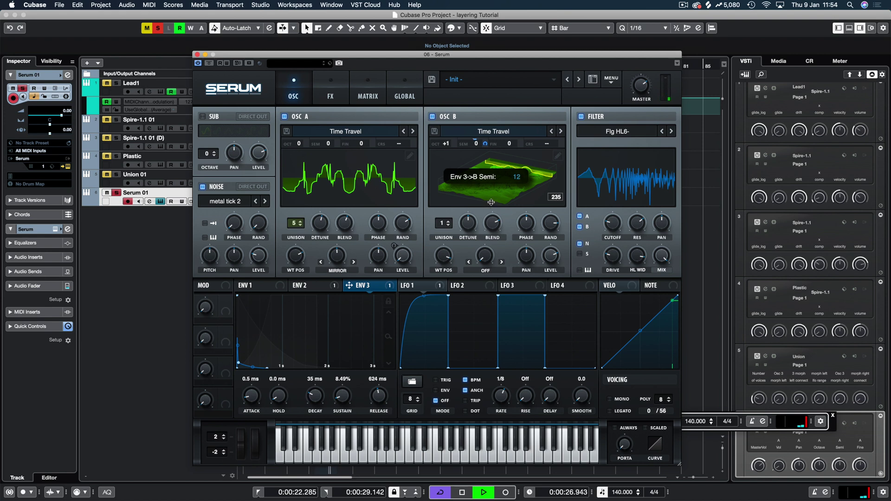
pyautogui.moveTo(491, 202); pyautogui.dragTo(492, 205)
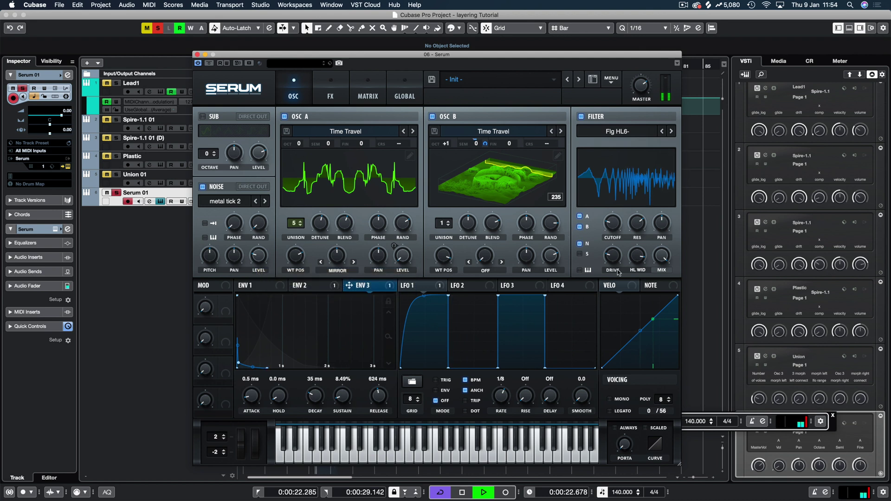
# Bend the velocity curve downward and show oscillator A's wavetable in the 3D view.
pyautogui.moveTo(641, 334); pyautogui.dragTo(641, 337)
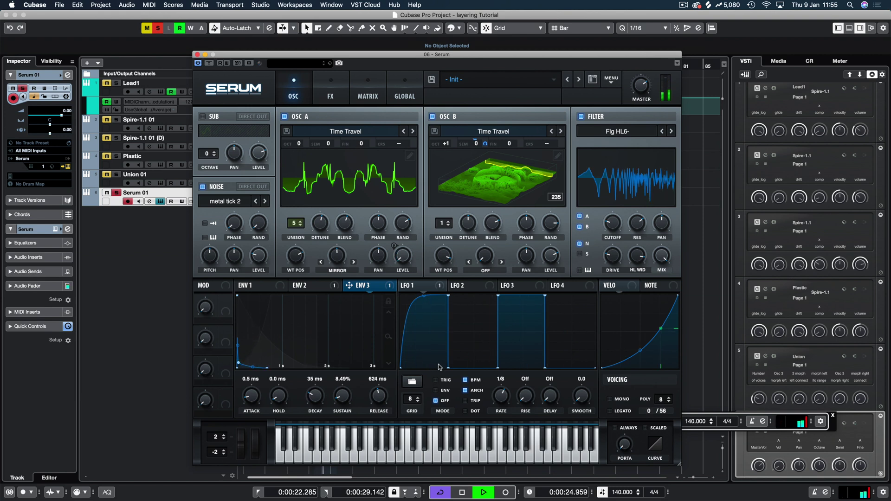
pyautogui.click(370, 186)
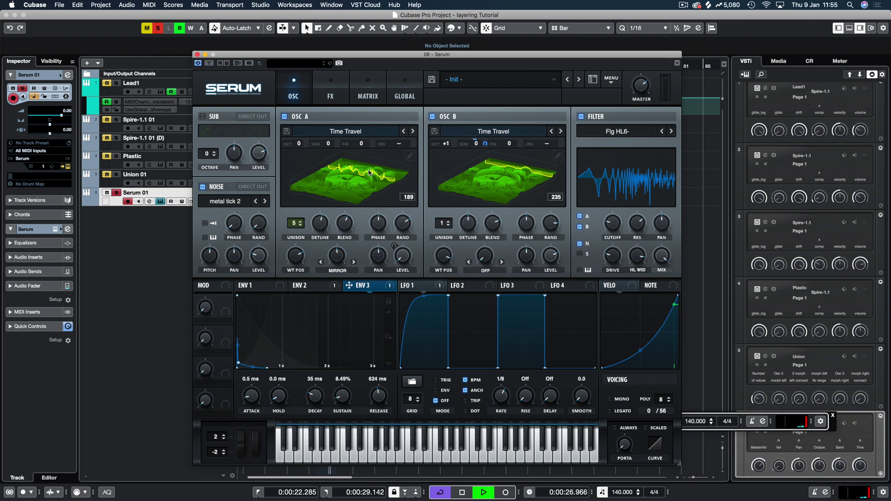
# Review the settings of envelopes 2 and 3 and compare oscillator A's wavetable in its 2D and 3D views.
pyautogui.click(269, 285)
pyautogui.click(323, 286)
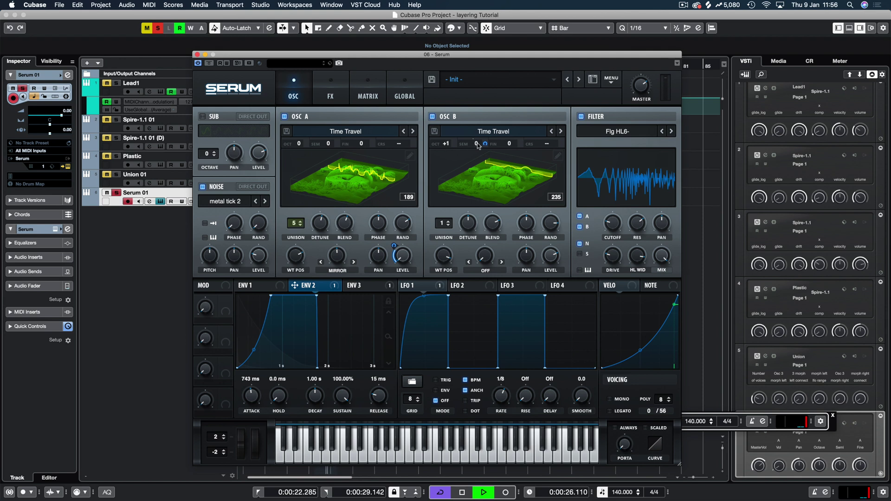
pyautogui.click(362, 286)
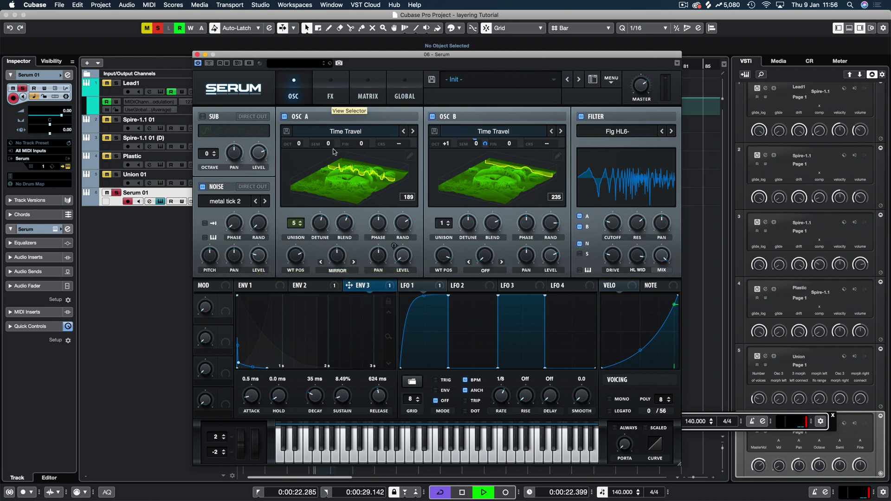
pyautogui.click(338, 182)
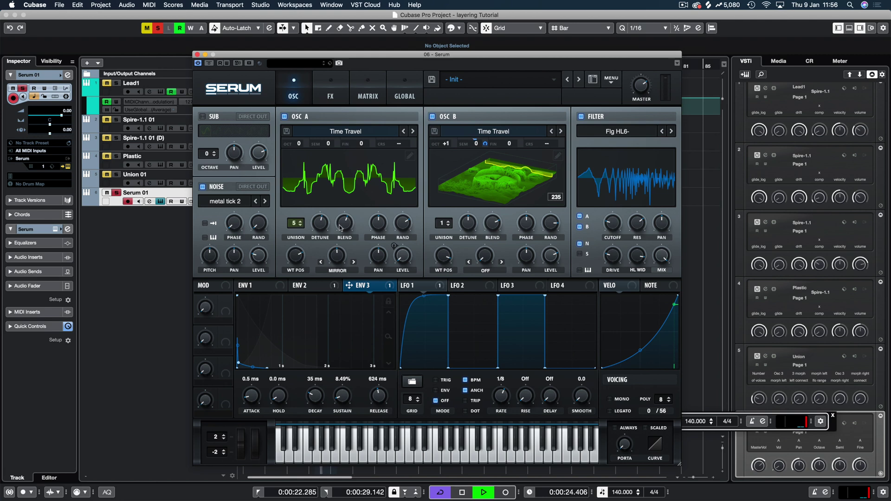
pyautogui.click(330, 173)
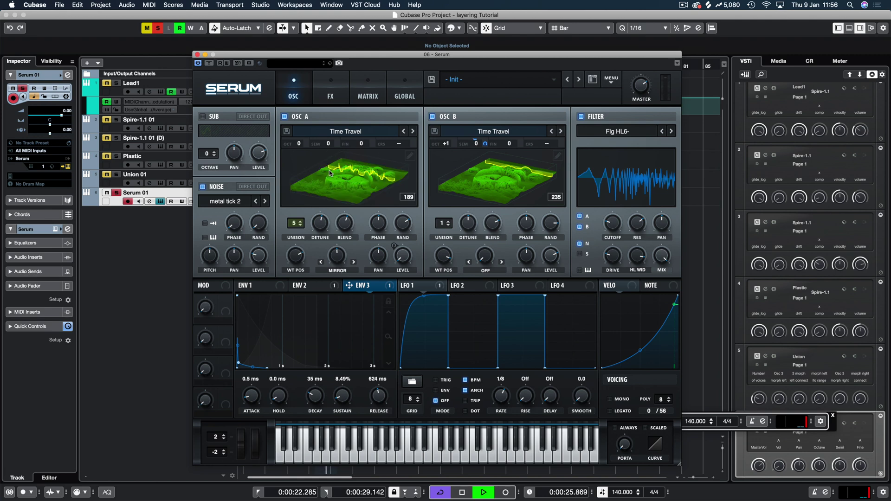
# Enable the compressor in the effects rack and turn on its multiband mode.
pyautogui.click(331, 93)
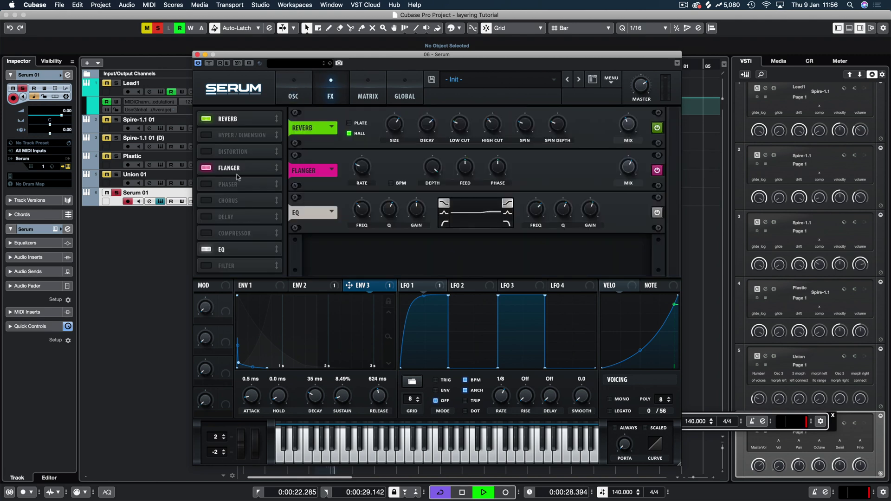
pyautogui.click(207, 232)
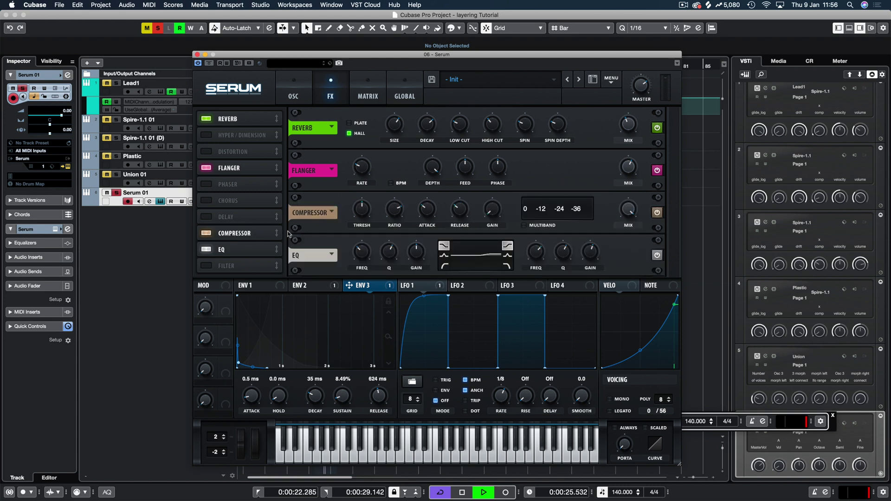
pyautogui.click(524, 226)
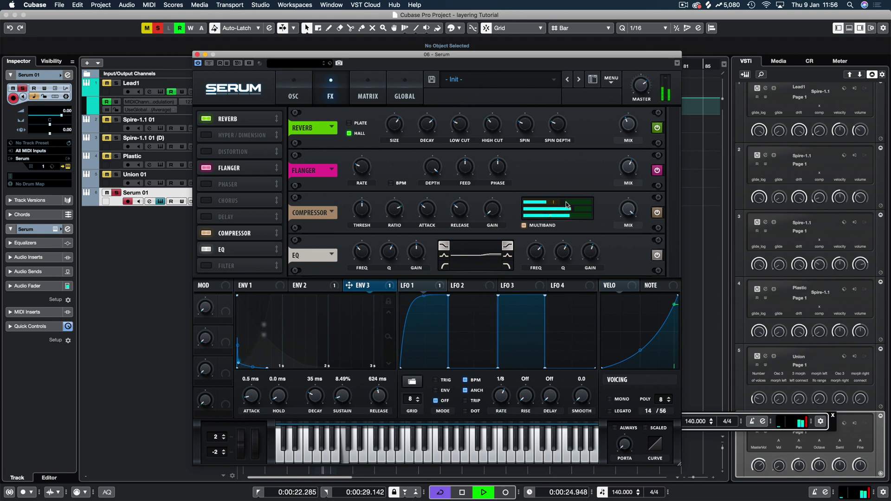
# Shorten the reverb's decay.
pyautogui.moveTo(631, 132)
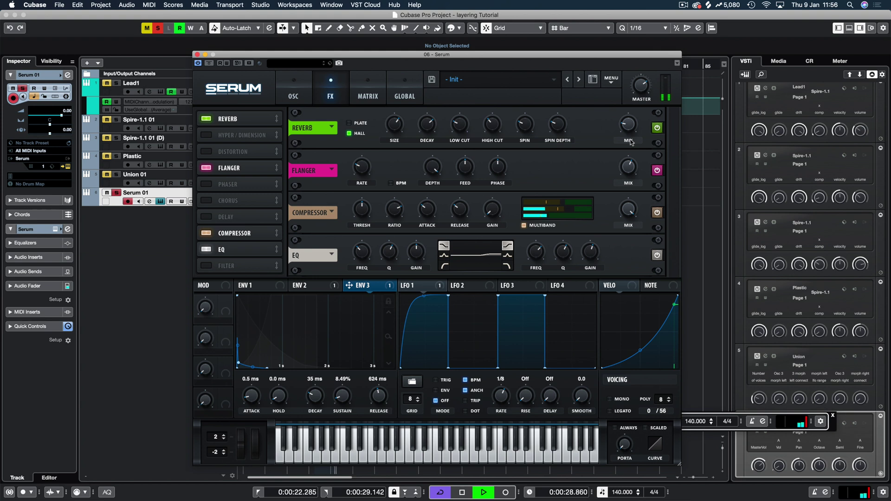
pyautogui.moveTo(432, 147)
pyautogui.moveTo(426, 123); pyautogui.dragTo(425, 139)
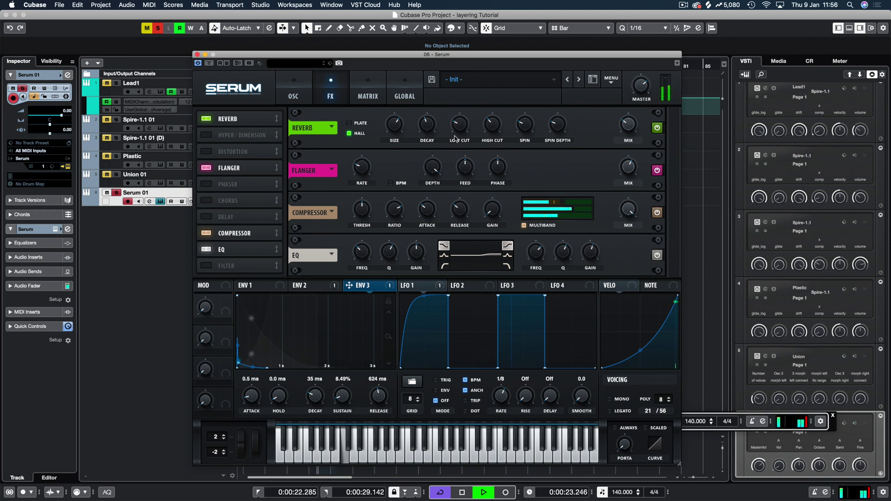
# Enable the delay with its filter at frequency 3760 and Q 2.6, restart playback and return to the oscillator page.
pyautogui.click(206, 216)
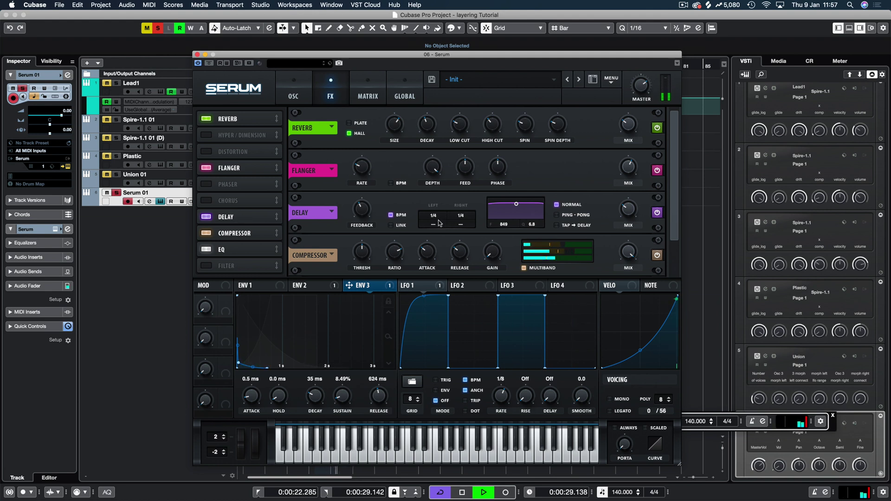
pyautogui.moveTo(514, 207); pyautogui.dragTo(529, 214)
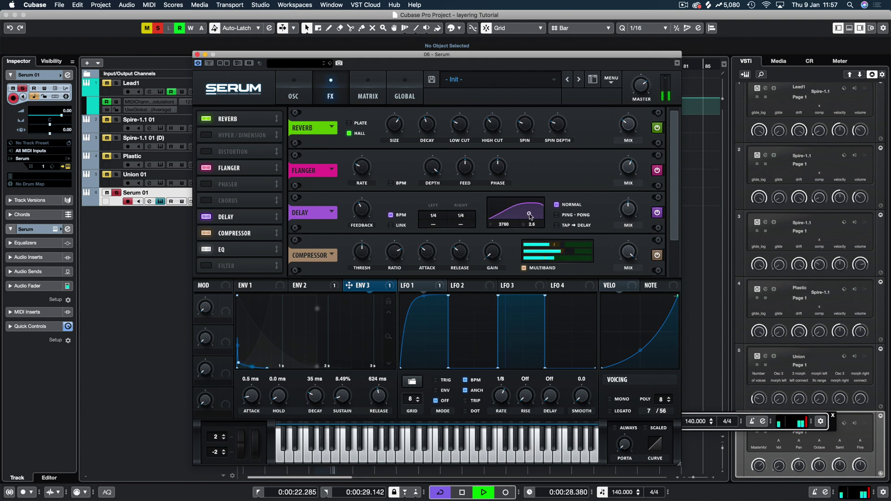
pyautogui.press('space')
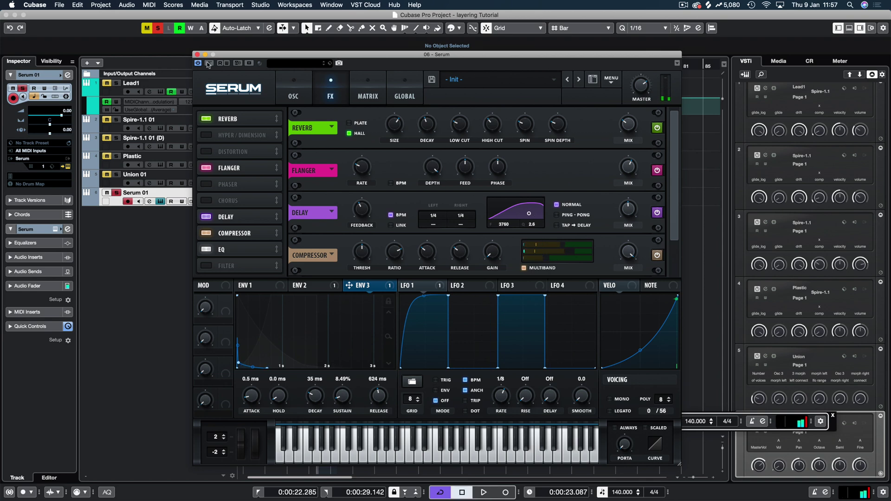
pyautogui.press('space')
pyautogui.click(293, 89)
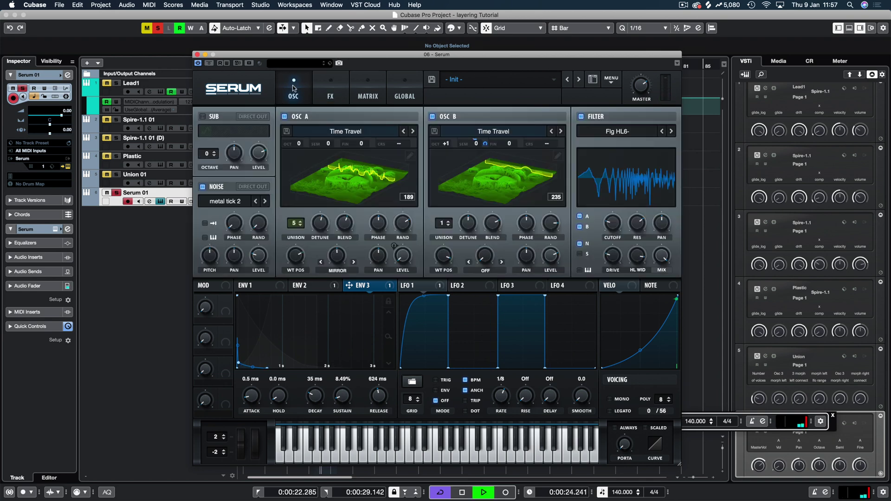